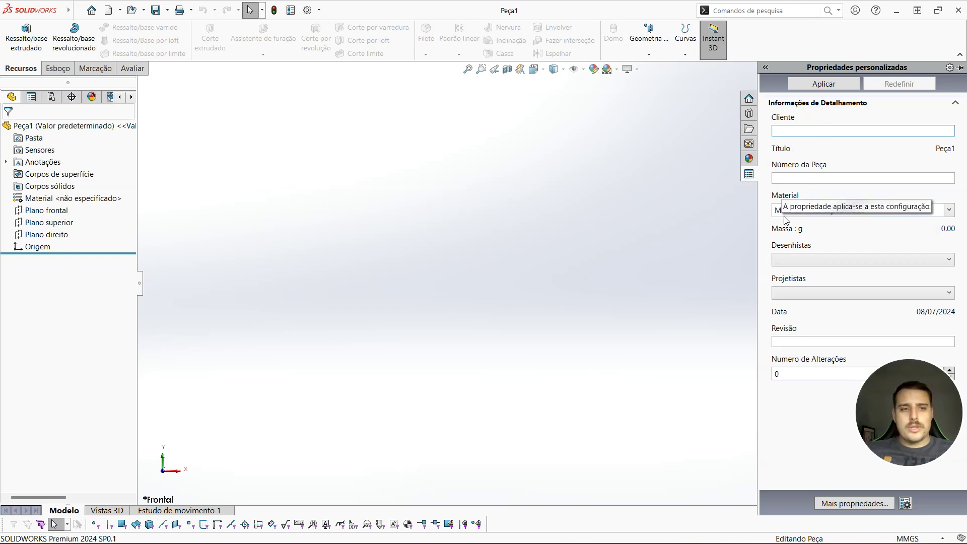
pyautogui.click(507, 279)
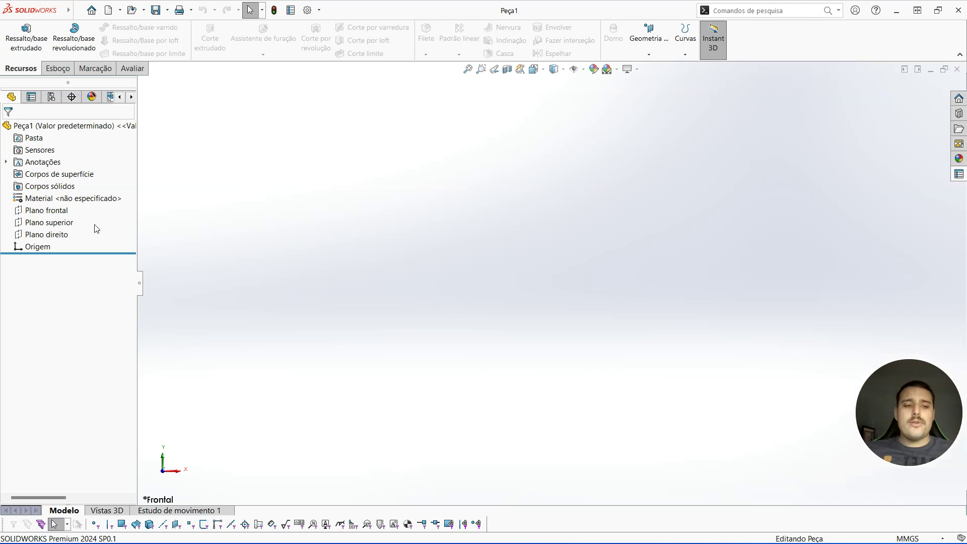
pyautogui.click(958, 175)
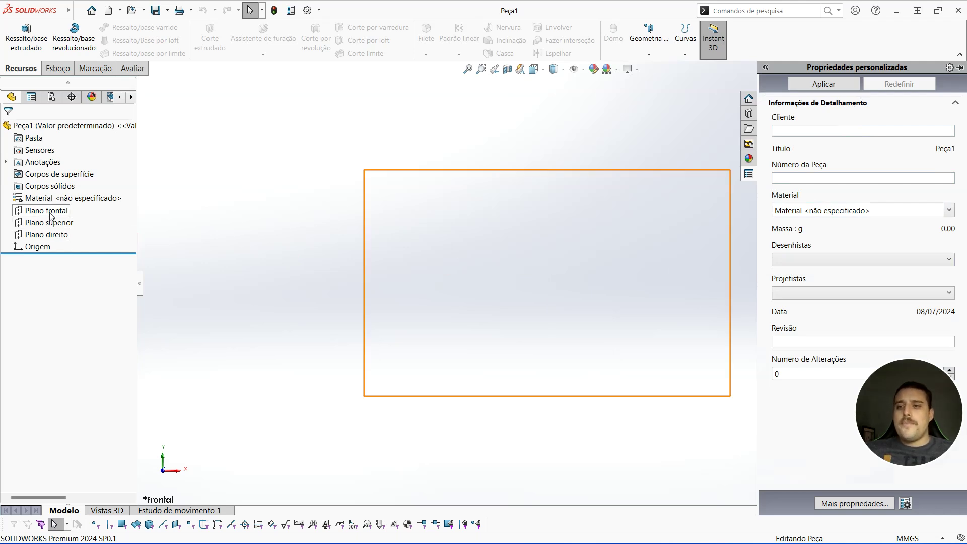
pyautogui.click(262, 223)
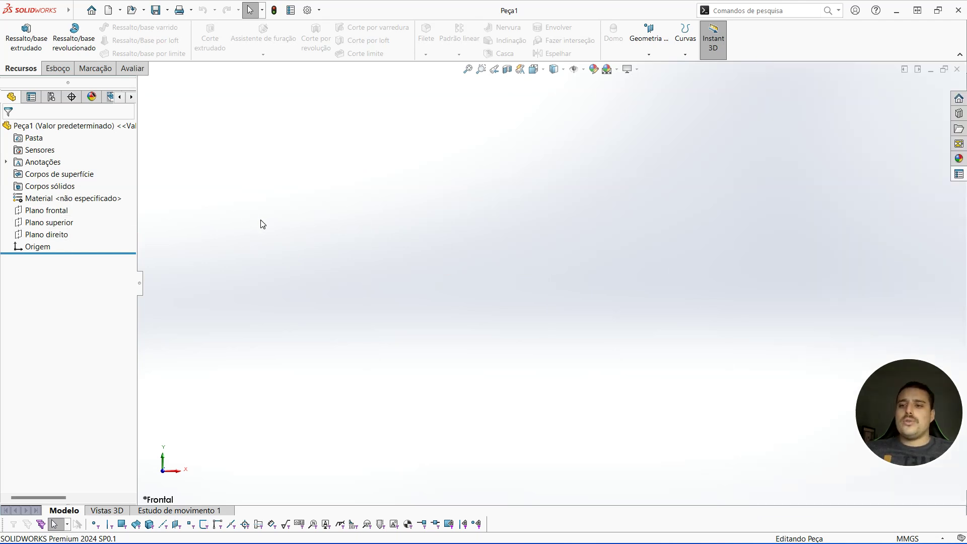
# - Sketch a center rectangle about 191 mm wide on the front plane, centred on the origin
pyautogui.click(53, 211)
pyautogui.click(58, 68)
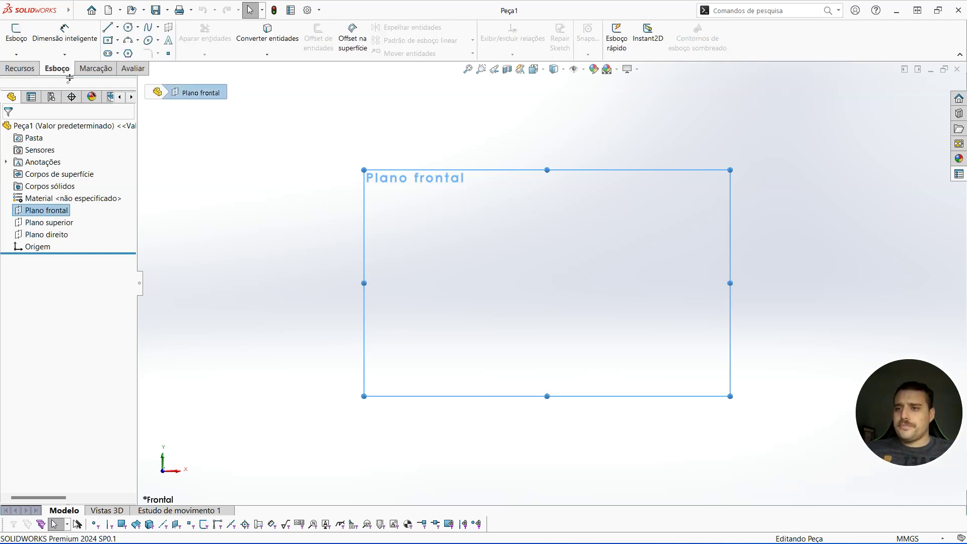
pyautogui.click(17, 34)
pyautogui.click(108, 40)
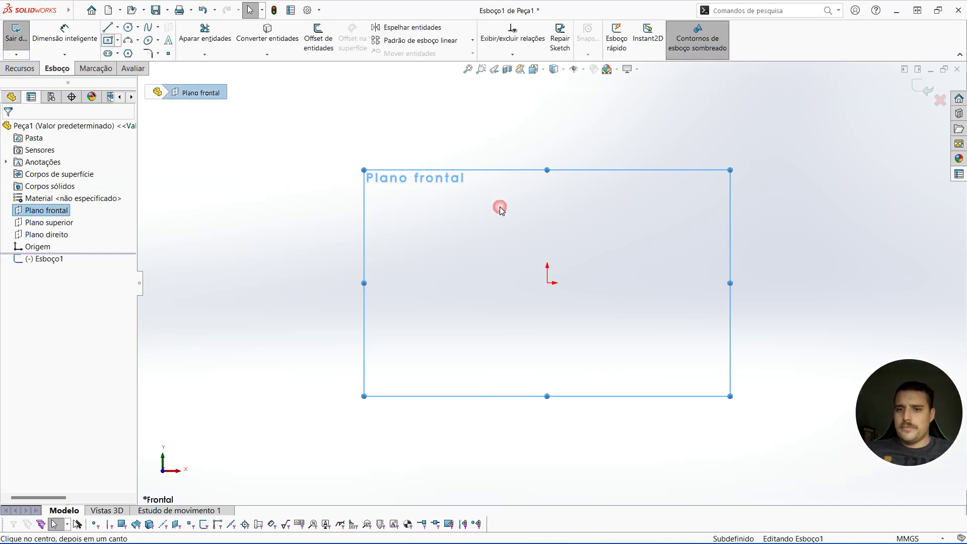
pyautogui.click(548, 283)
pyautogui.click(351, 173)
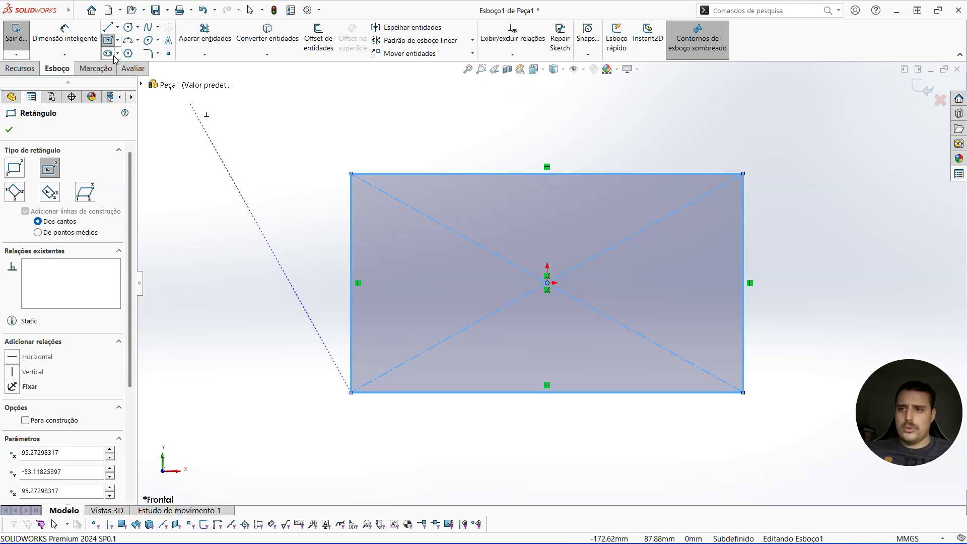
# - Dimension the rectangle 3000 mm wide and 1500 mm high, and exit the sketch
pyautogui.click(64, 32)
pyautogui.click(529, 173)
pyautogui.click(546, 152)
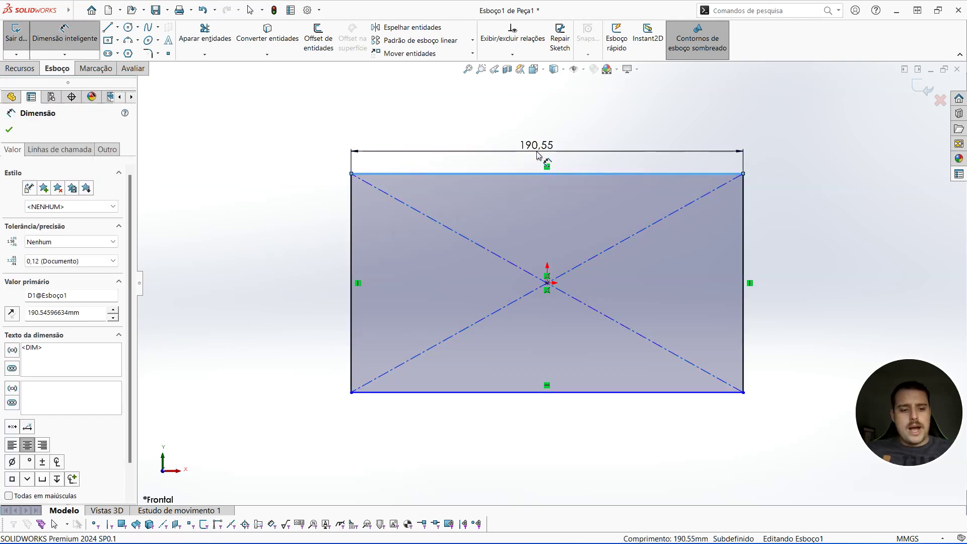
pyautogui.write('3000')
pyautogui.press('Return')
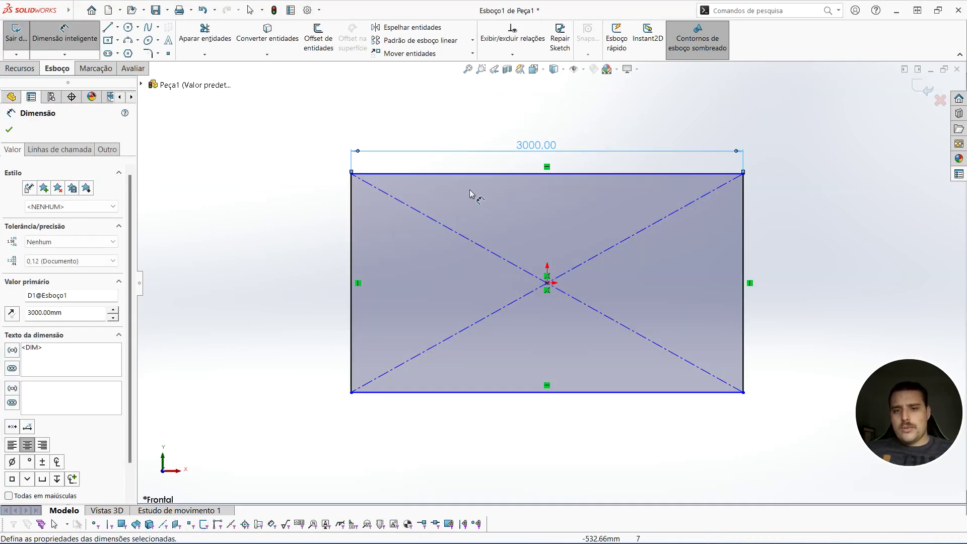
pyautogui.click(351, 270)
pyautogui.click(329, 272)
pyautogui.write('1500')
pyautogui.press('Return')
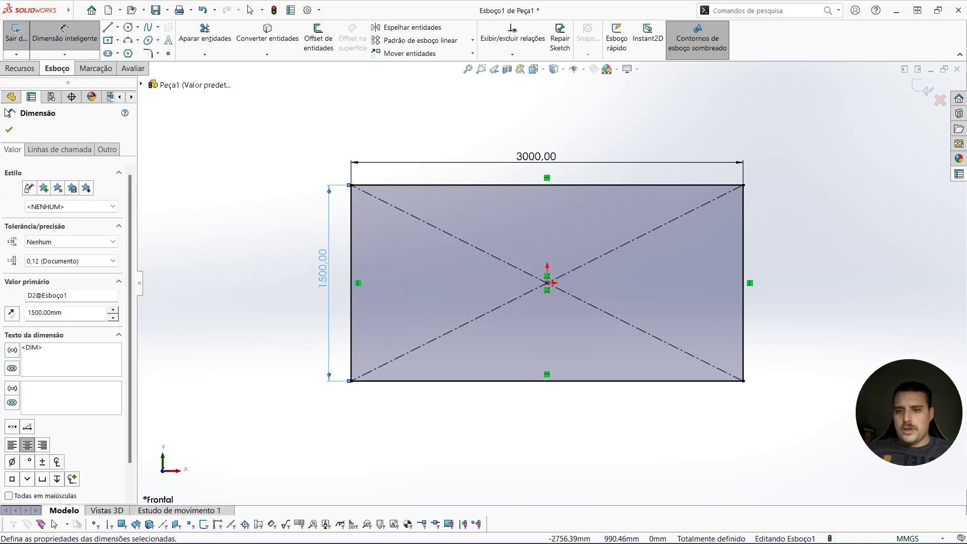
pyautogui.click(20, 69)
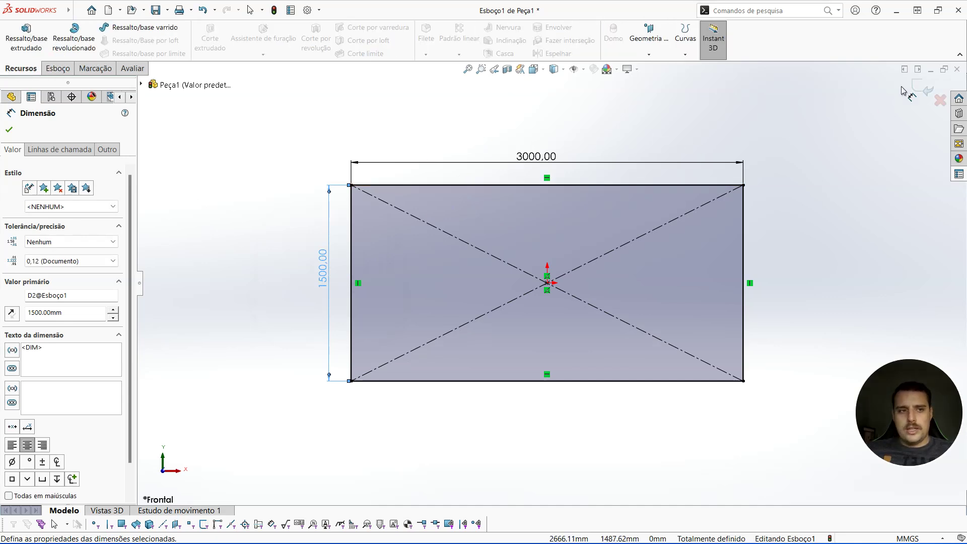
pyautogui.click(926, 88)
# - Add the weldments (Soldagens) command set to the interface
pyautogui.rightClick(85, 71)
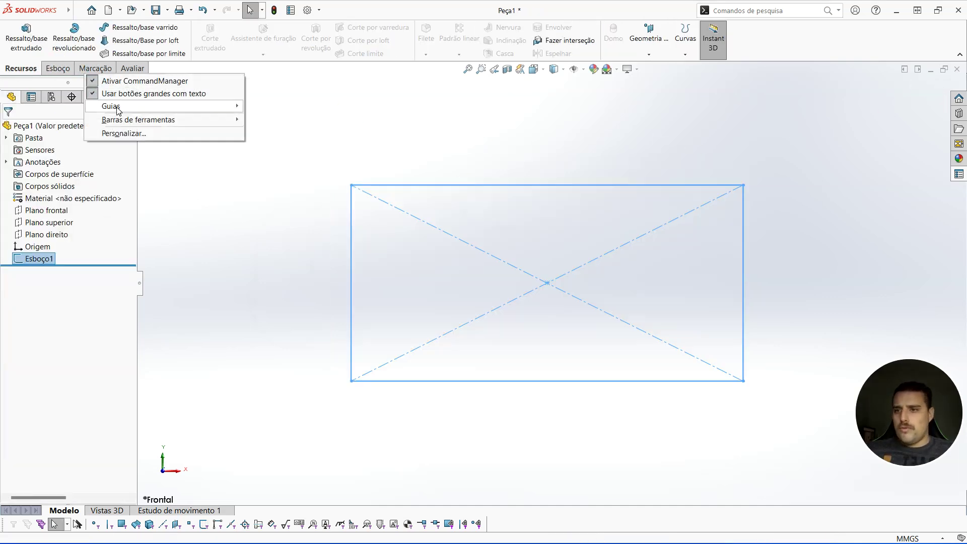
pyautogui.moveTo(120, 107)
pyautogui.click(282, 181)
# - Create a structural member with the round tube profile Ø38.1 Esp. 2.25 along all four sides of the rectangle
pyautogui.click(96, 69)
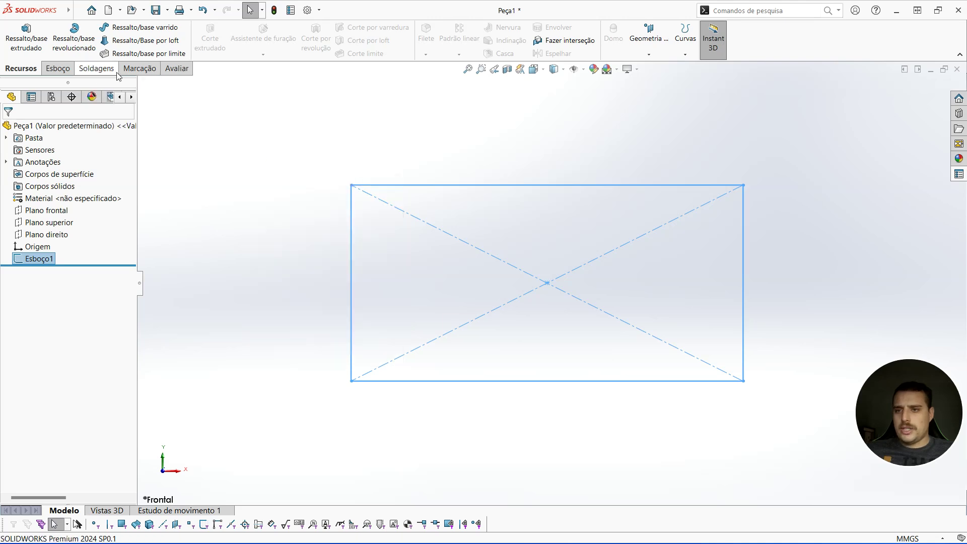
pyautogui.click(89, 38)
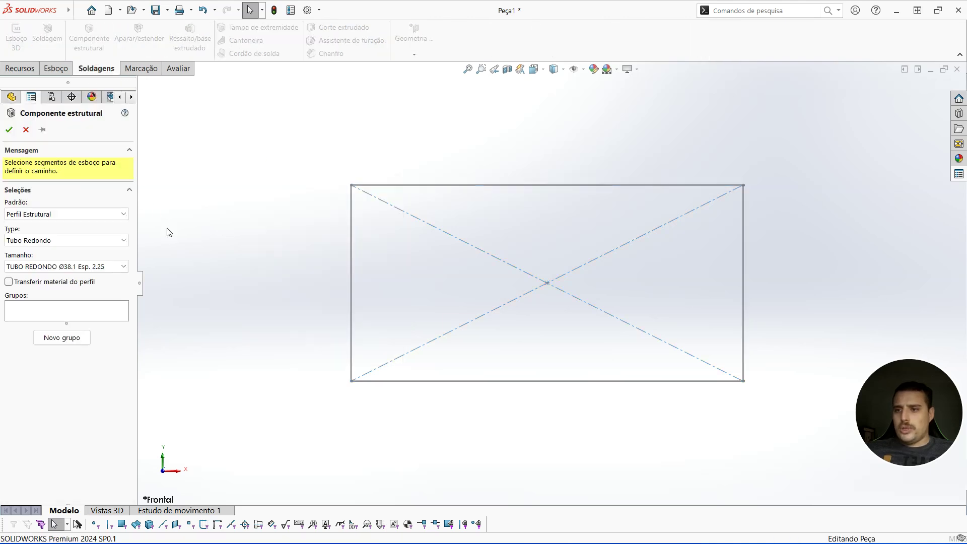
pyautogui.click(451, 185)
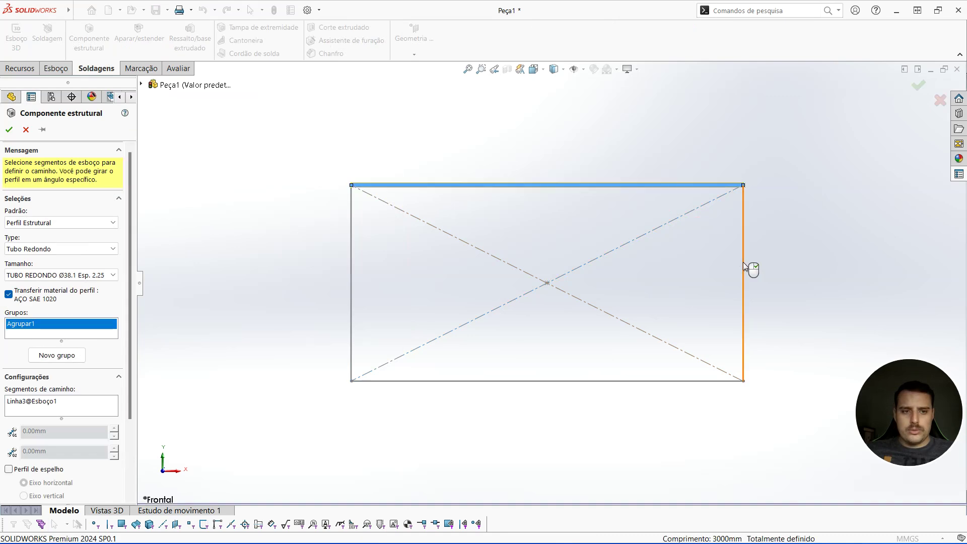
pyautogui.click(744, 267)
pyautogui.click(582, 387)
pyautogui.click(351, 305)
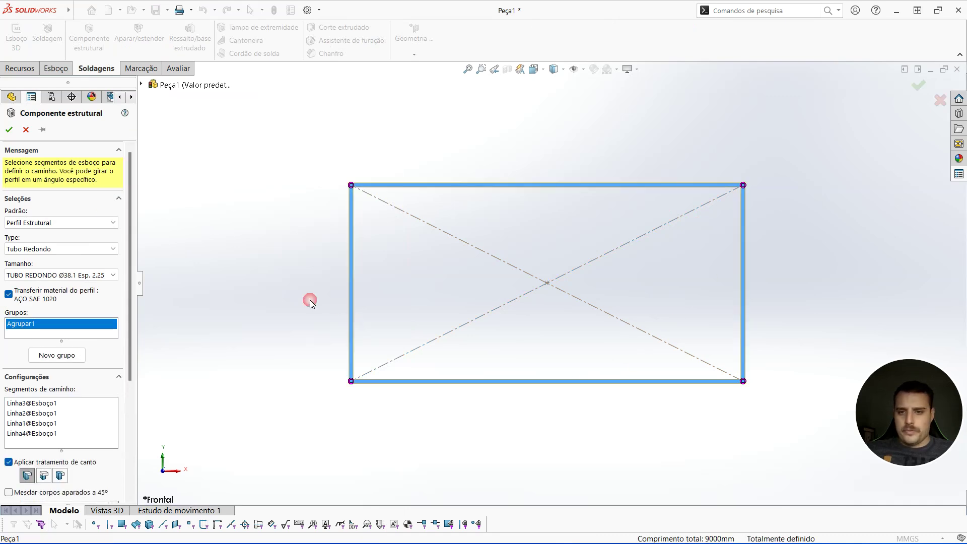
pyautogui.click(8, 131)
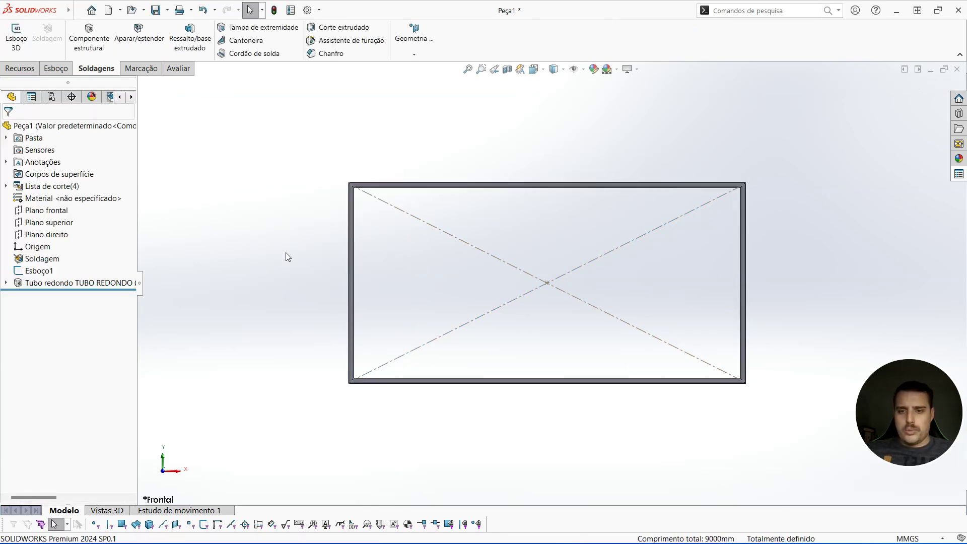
# - Edit the rectangle sketch and add a full-height vertical line about 167 mm from its left side
pyautogui.doubleClick(350, 260)
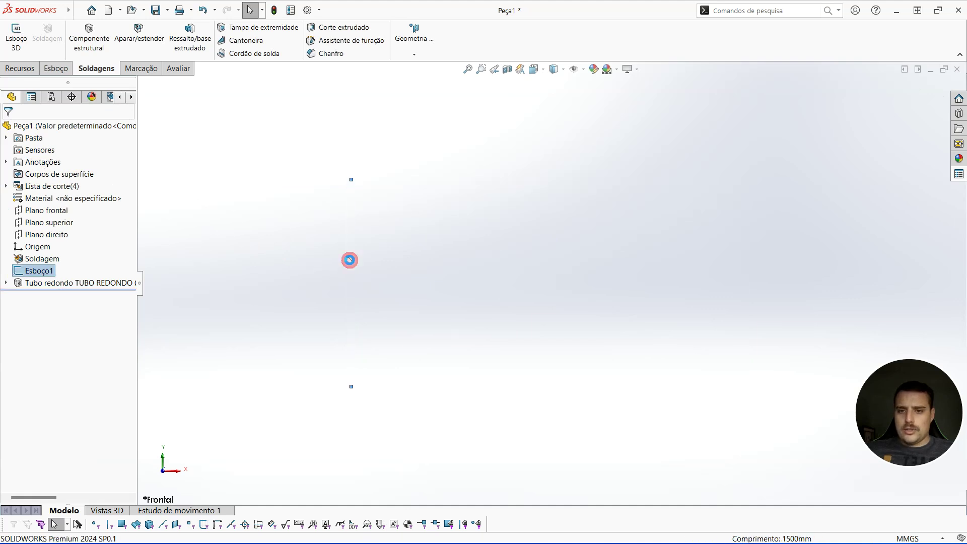
pyautogui.click(107, 27)
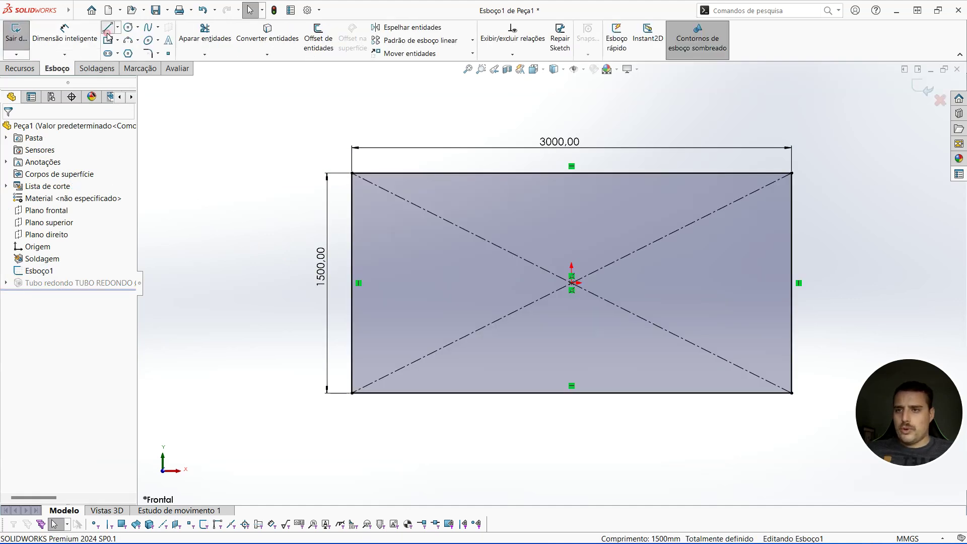
pyautogui.click(376, 174)
pyautogui.click(377, 393)
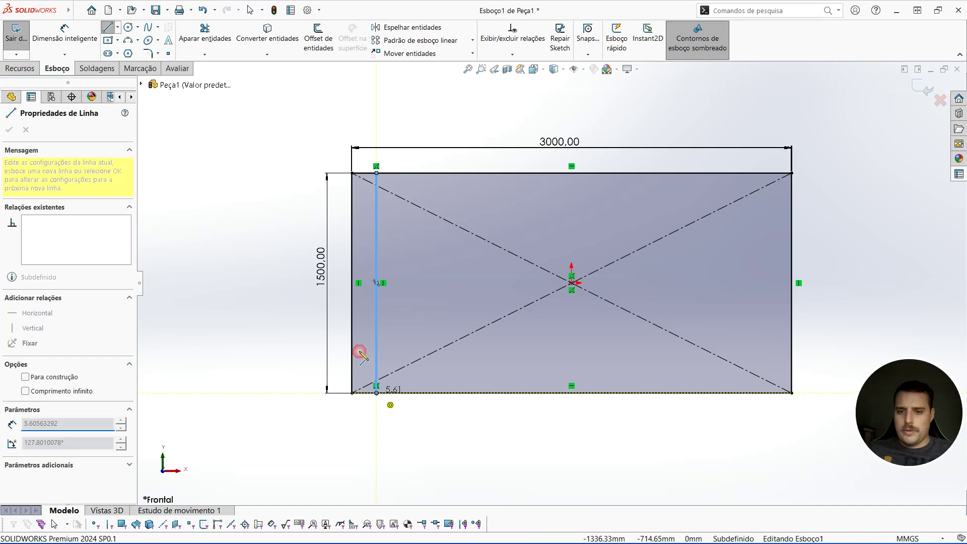
pyautogui.press('Escape')
# - Dimension the vertical line 100 mm from the rectangle's left side and exit the sketch
pyautogui.click(64, 33)
pyautogui.click(352, 204)
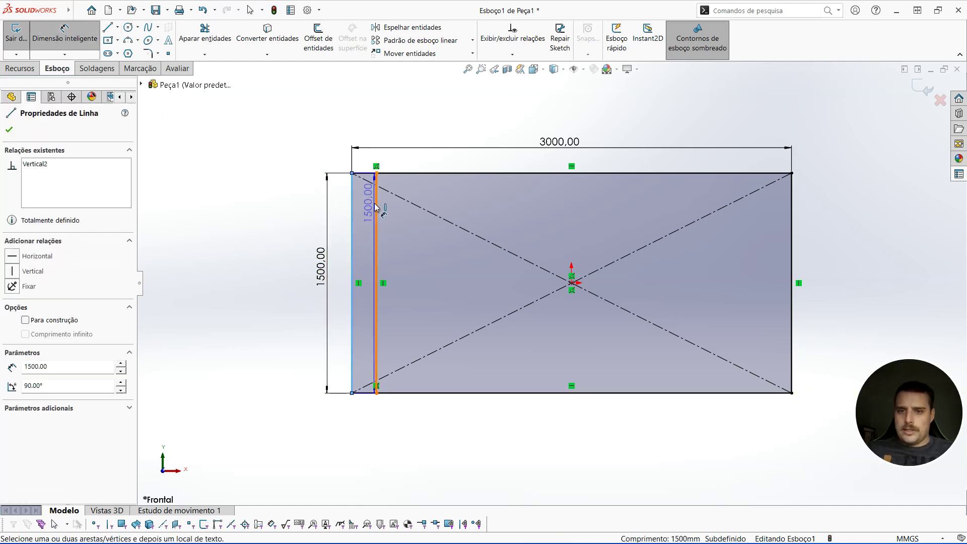
pyautogui.click(377, 201)
pyautogui.click(362, 138)
pyautogui.write('100')
pyautogui.press('Return')
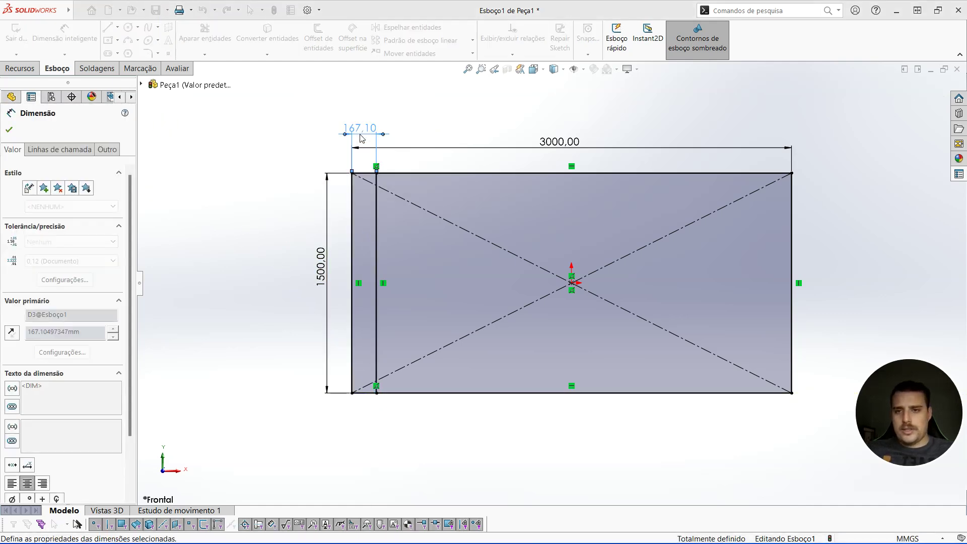
pyautogui.press('Escape')
pyautogui.press('Escape')
pyautogui.click(923, 90)
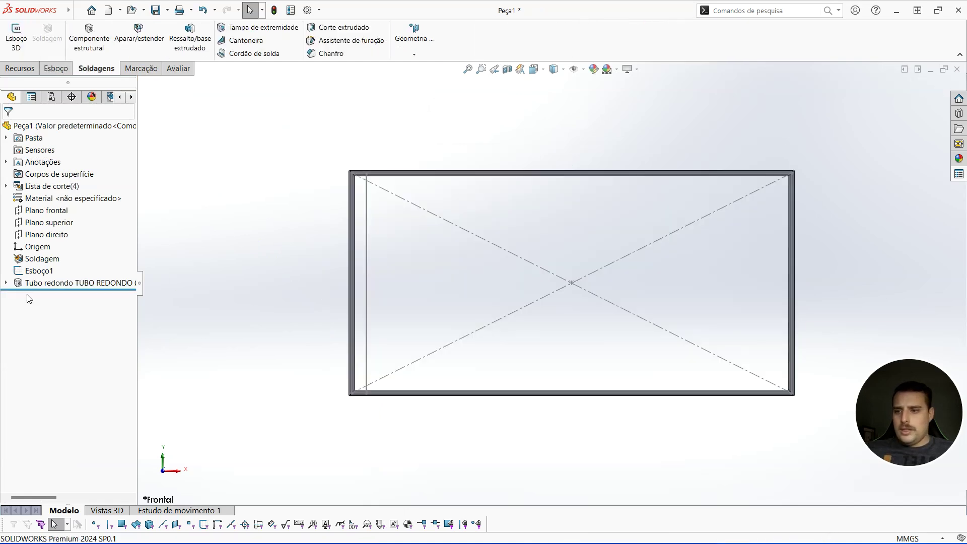
# - Edit the round tube member to add a new group containing the inner vertical line
pyautogui.click(55, 282)
pyautogui.click(66, 259)
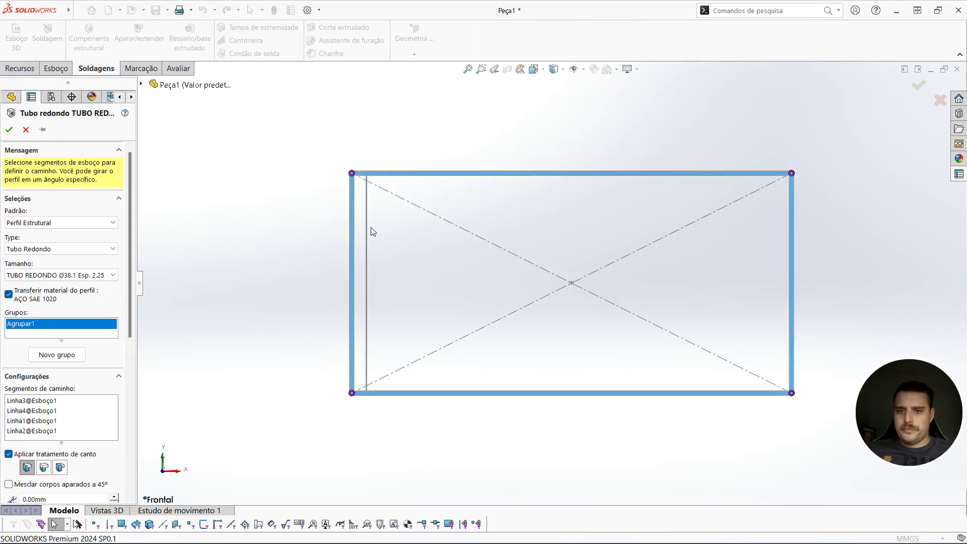
pyautogui.click(74, 354)
pyautogui.click(366, 269)
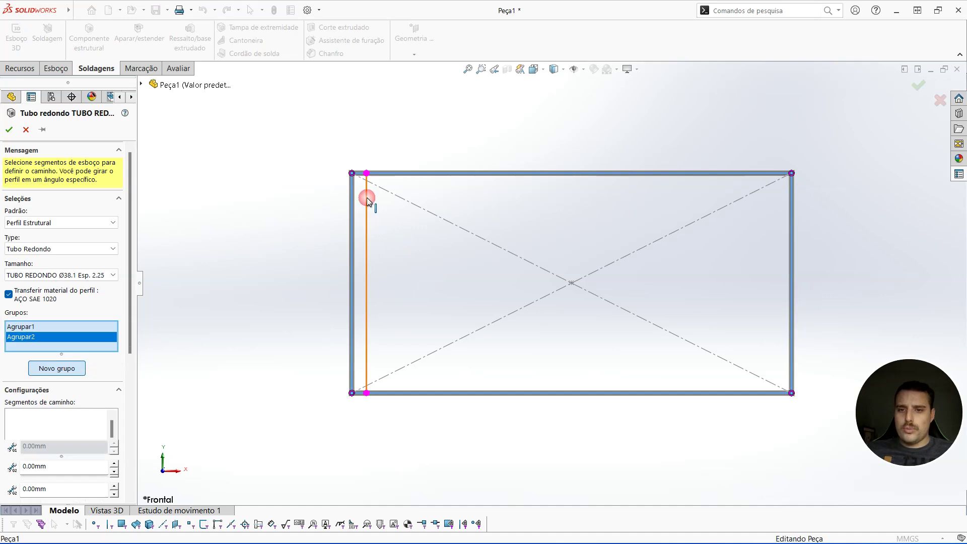
pyautogui.click(9, 130)
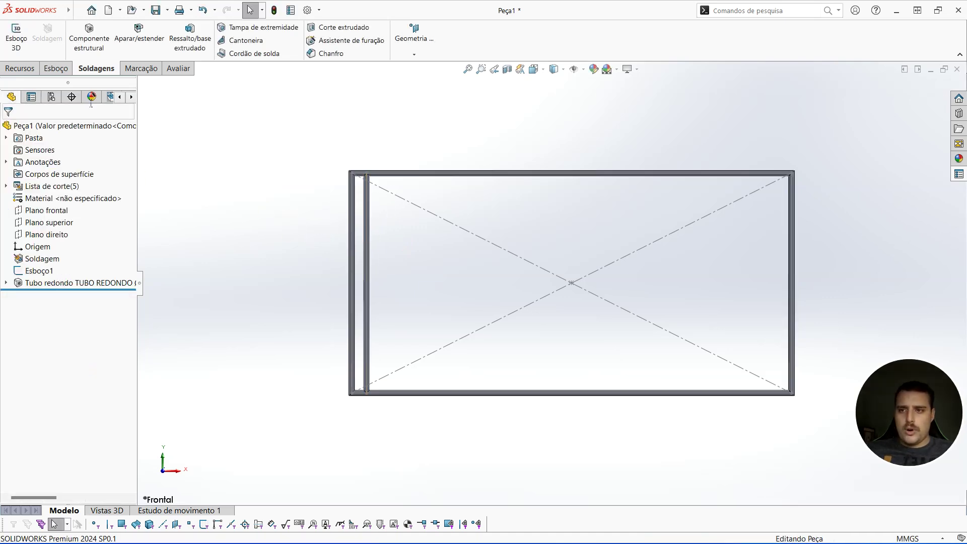
# - Start a linear pattern along the frame's upper sketch line, using the up-to-reference option with the right vertical line as reference
pyautogui.click(19, 68)
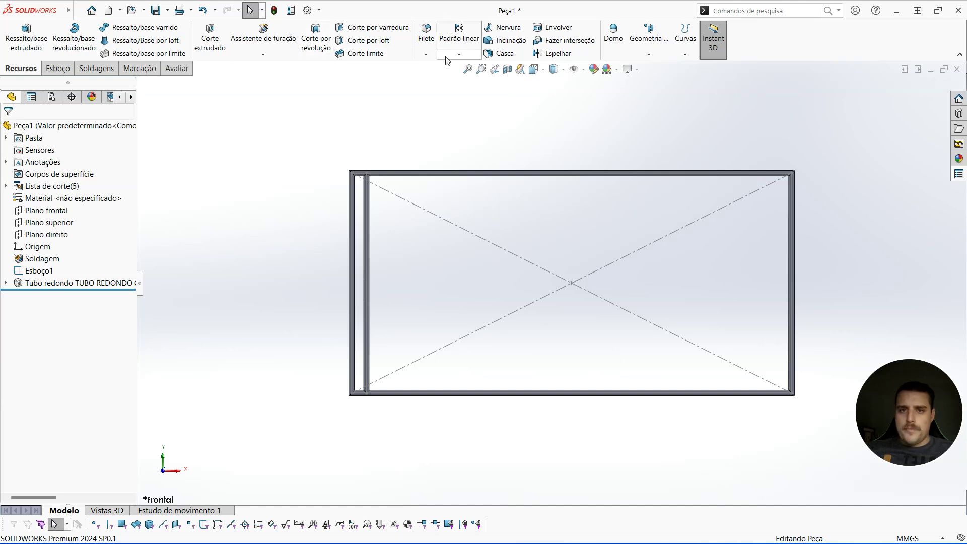
pyautogui.click(459, 33)
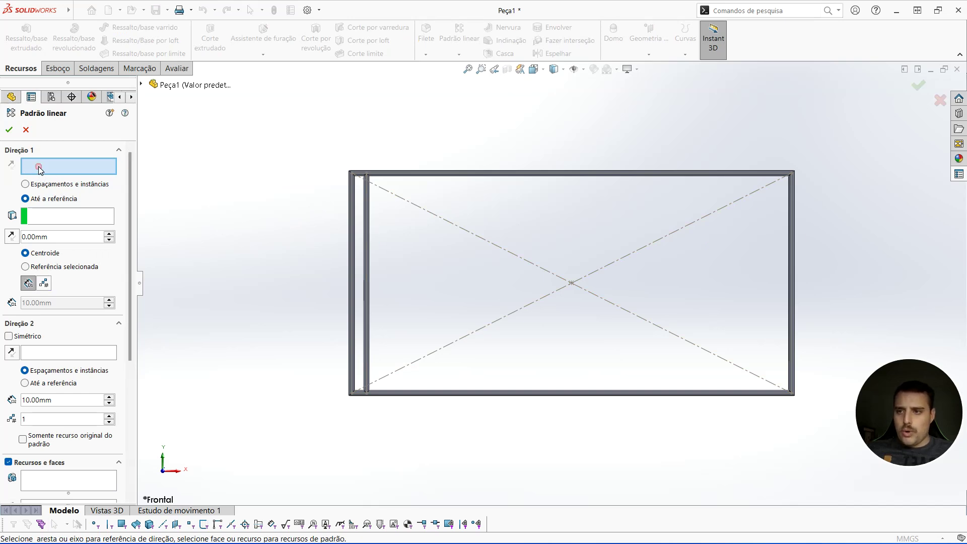
pyautogui.click(535, 174)
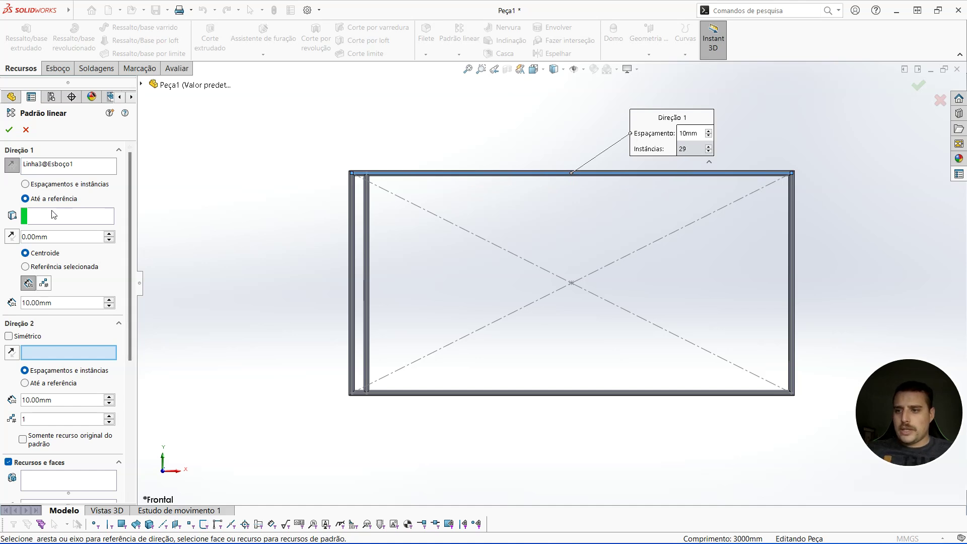
pyautogui.click(25, 184)
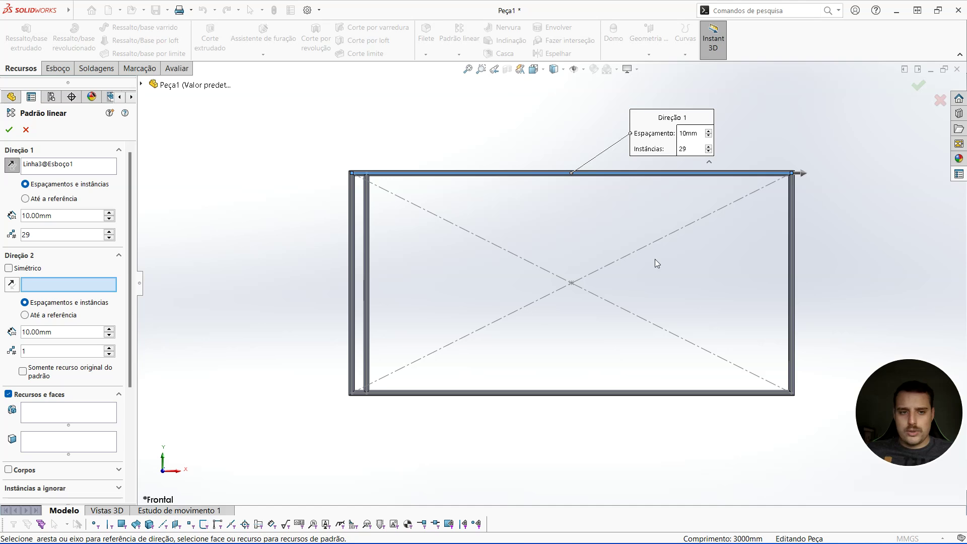
pyautogui.click(26, 199)
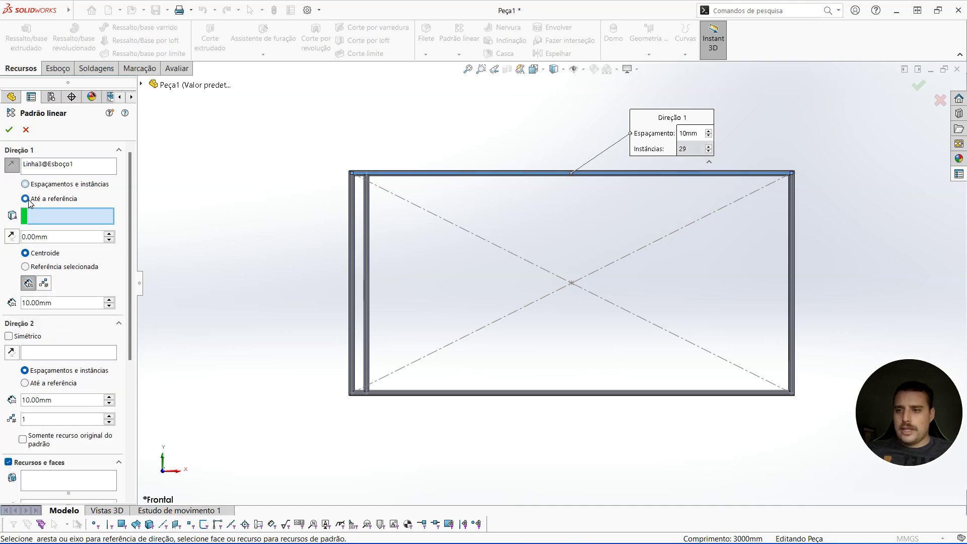
pyautogui.click(791, 236)
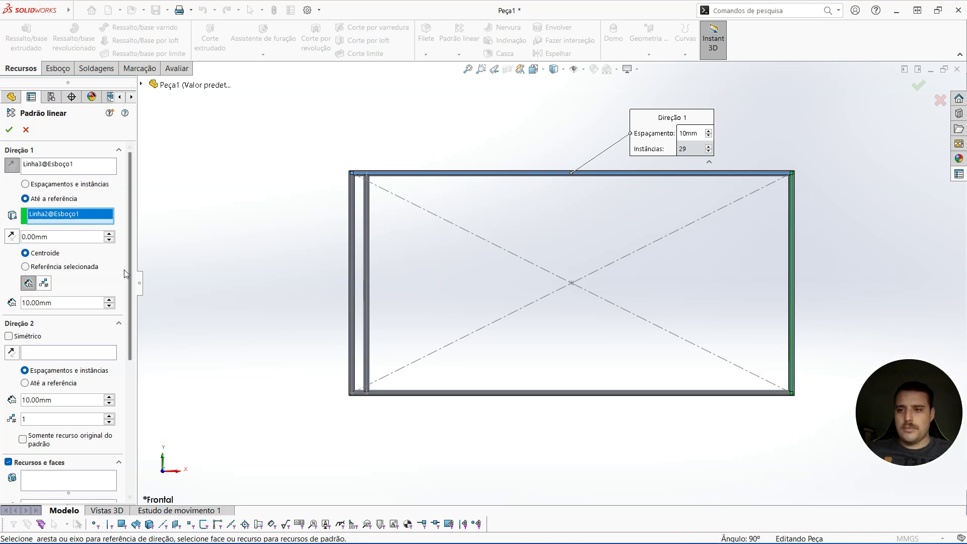
# - Set the pattern's offset distance from the reference to 100 mm and its spacing to 50 mm
pyautogui.moveTo(46, 238); pyautogui.dragTo(27, 238)
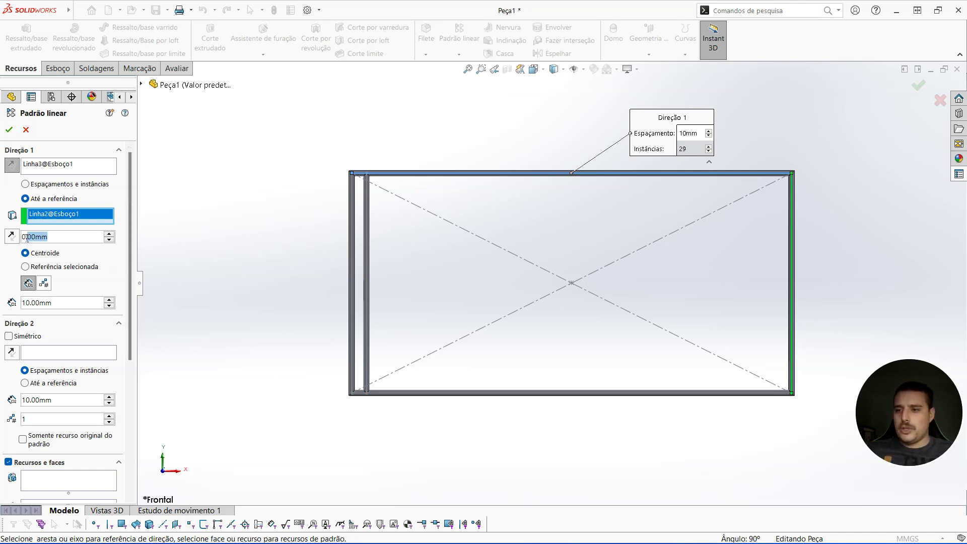
pyautogui.write('100')
pyautogui.press('Return')
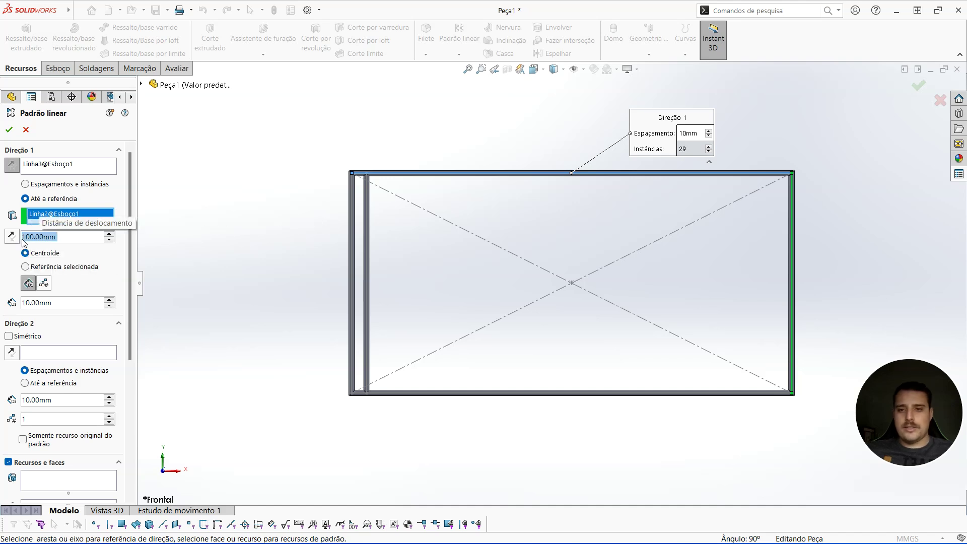
pyautogui.moveTo(48, 305); pyautogui.dragTo(10, 303)
pyautogui.write('50')
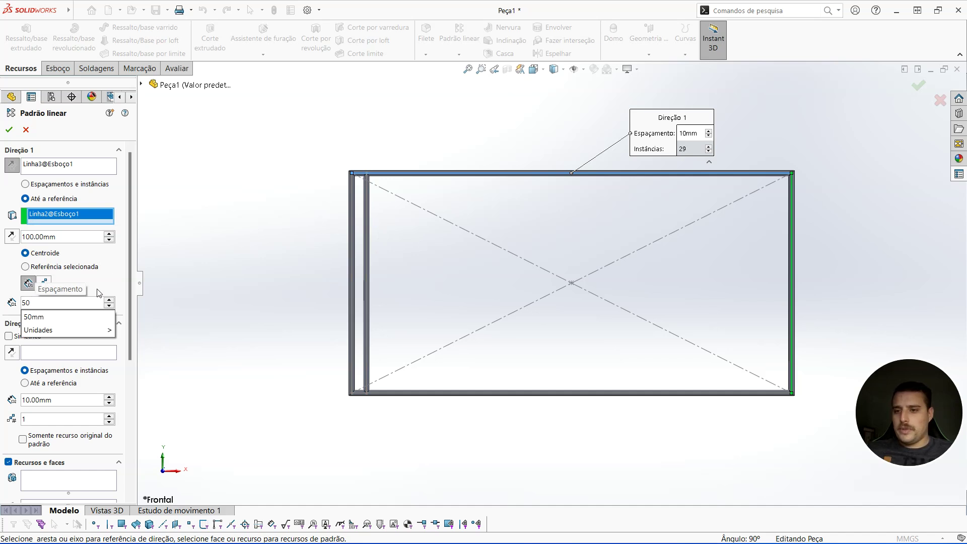
pyautogui.press('Return')
pyautogui.scroll(-5, 131, 286)
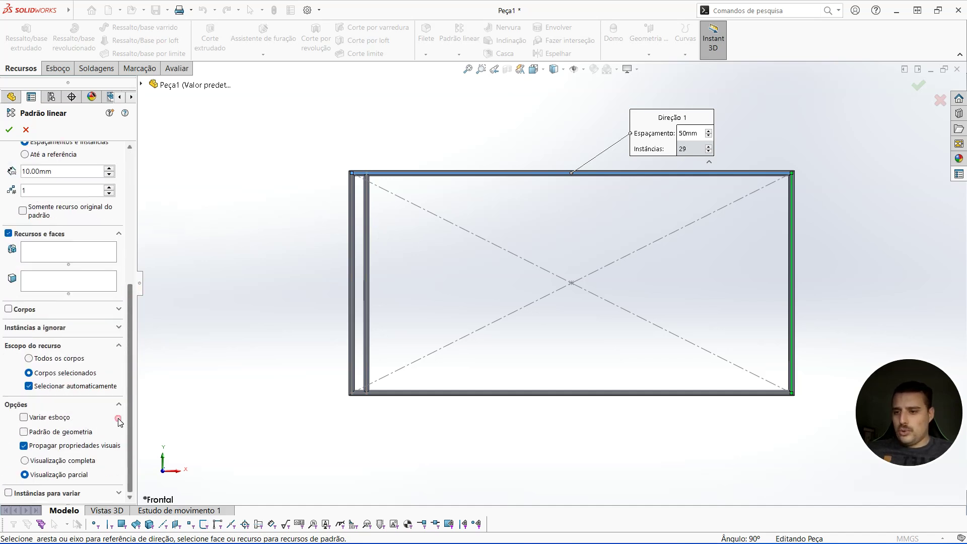
# - Choose the inner vertical tube beside the frame's left side as the body for the linear pattern
pyautogui.click(8, 309)
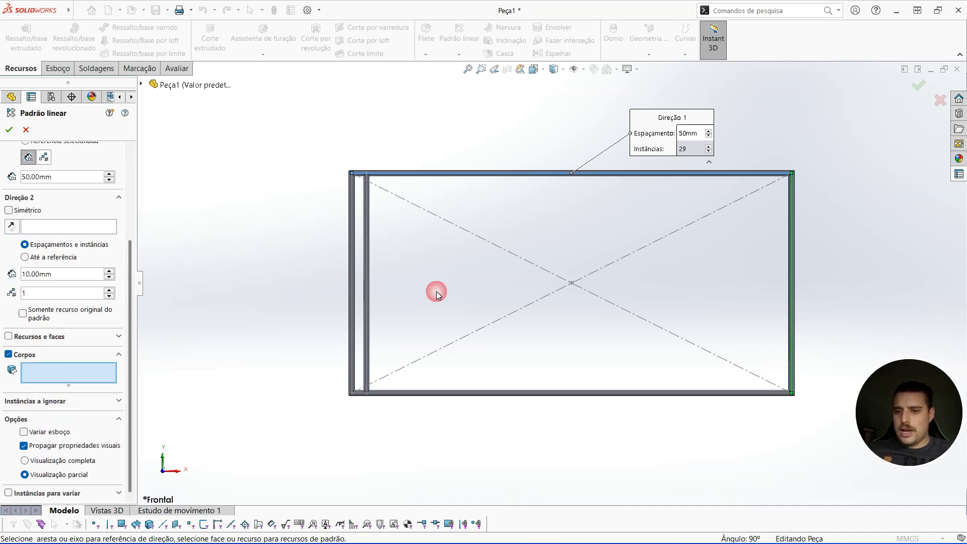
pyautogui.click(368, 274)
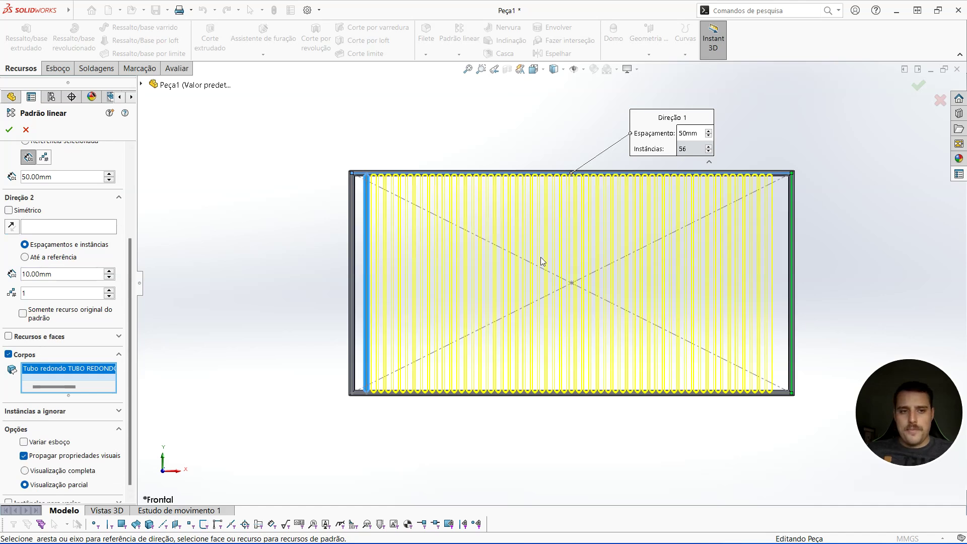
pyautogui.scroll(-1, 536, 247)
pyautogui.scroll(1, 438, 242)
pyautogui.scroll(-1, 730, 248)
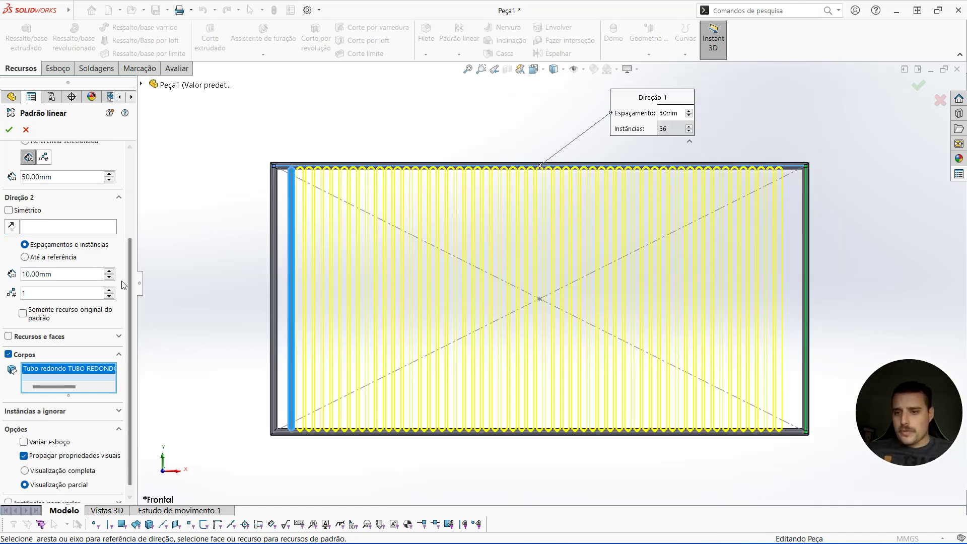
# - Set the pattern's offset from the reference to 50 mm and its spacing to 100 mm, and complete the linear pattern
pyautogui.moveTo(129, 281); pyautogui.dragTo(129, 194)
pyautogui.moveTo(54, 231); pyautogui.dragTo(20, 235)
pyautogui.write('50')
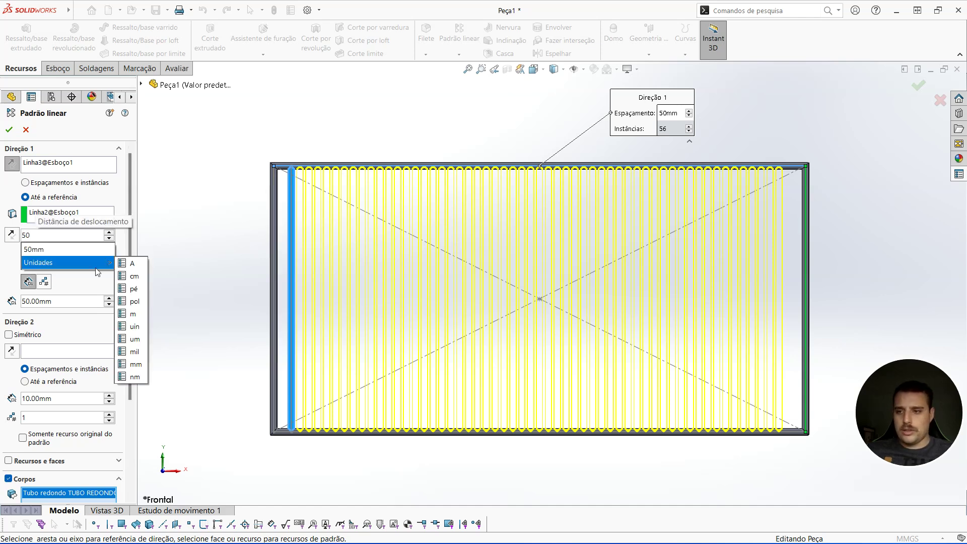
pyautogui.click(75, 304)
pyautogui.moveTo(71, 302); pyautogui.dragTo(15, 309)
pyautogui.write('100')
pyautogui.press('Return')
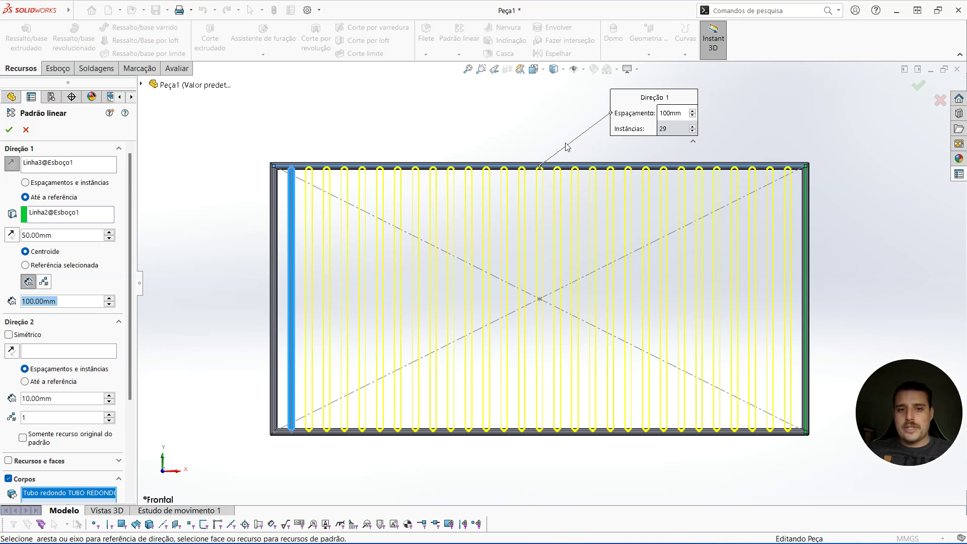
pyautogui.click(10, 131)
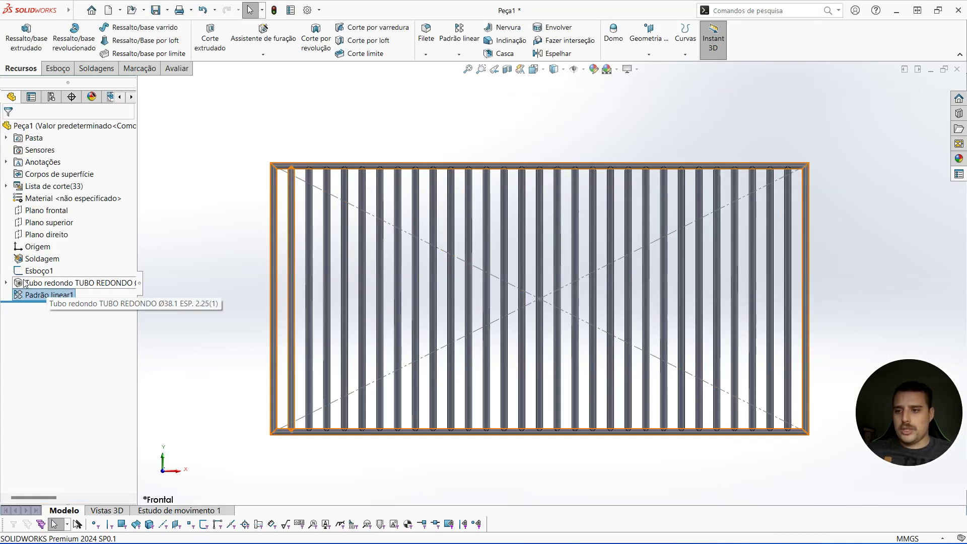
# - Set the frame sketch's overall horizontal dimension to 400 mm to test the pattern
pyautogui.click(40, 271)
pyautogui.doubleClick(530, 131)
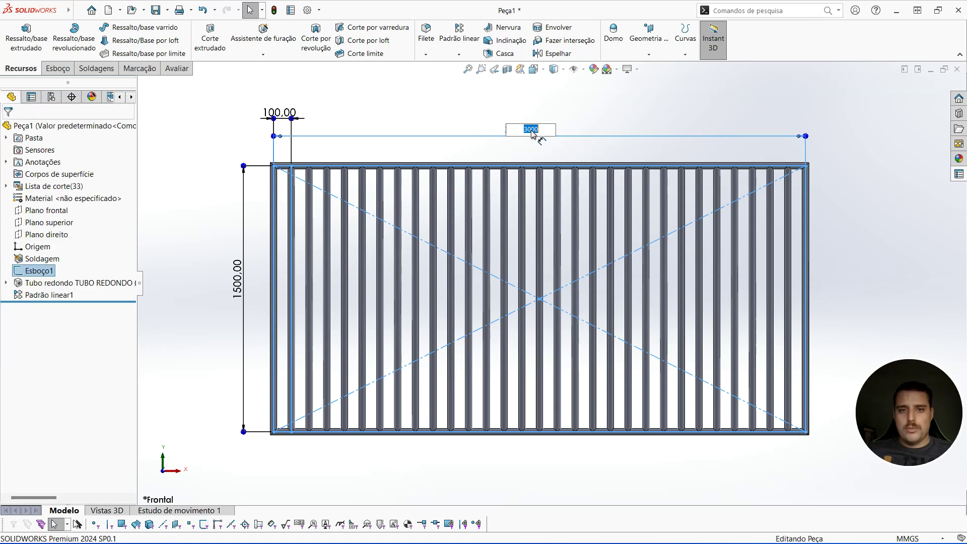
pyautogui.doubleClick(524, 128)
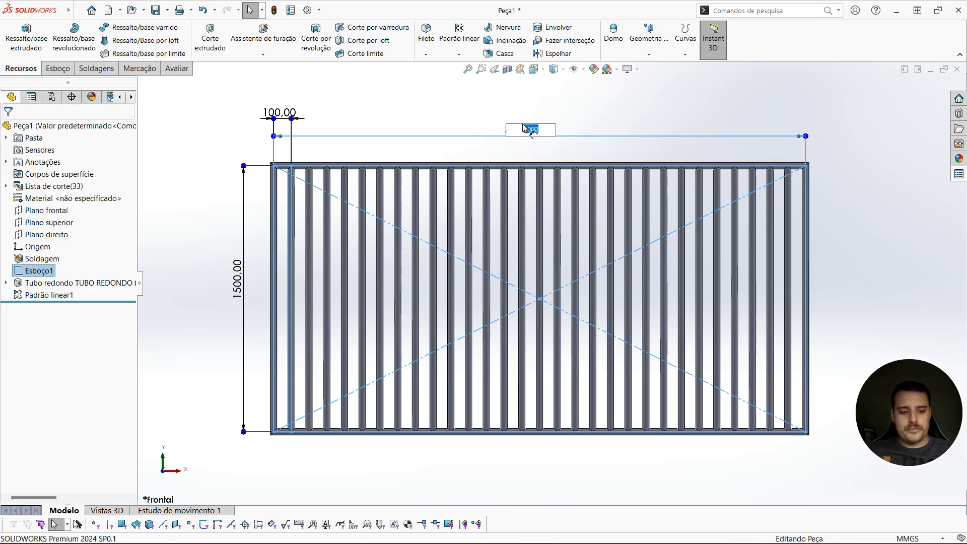
pyautogui.press('Return')
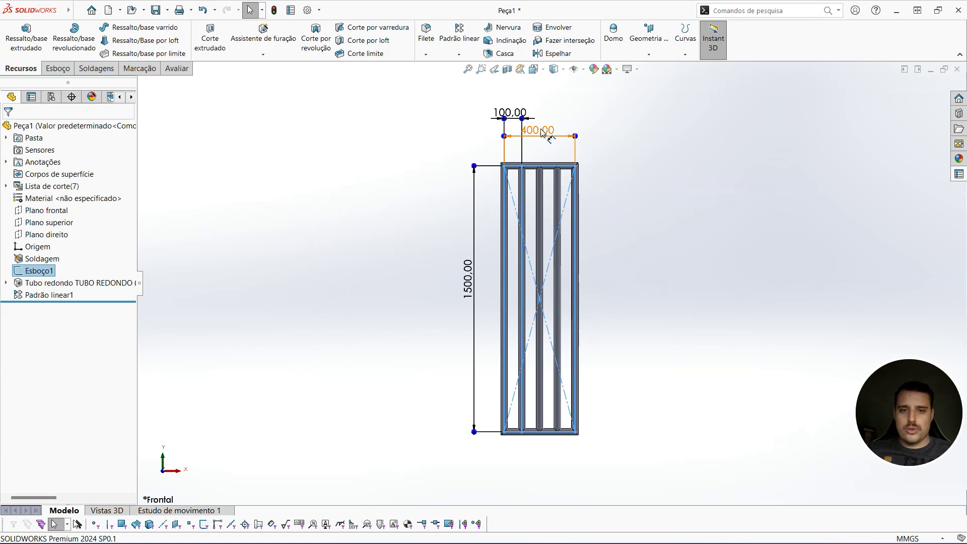
# - Set the frame sketch's overall horizontal dimension to 4000 mm to test the pattern
pyautogui.doubleClick(541, 131)
pyautogui.write('0')
pyautogui.press('Return')
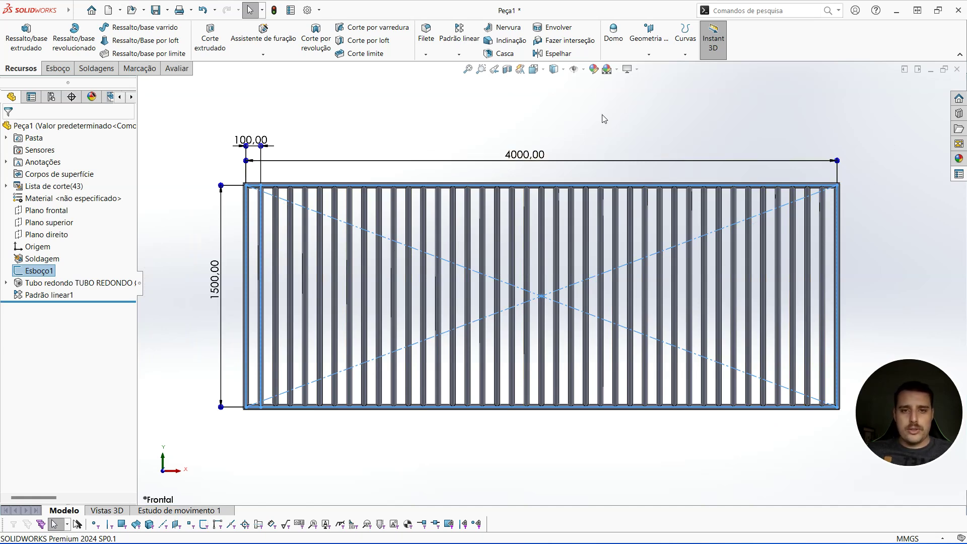
pyautogui.click(345, 170)
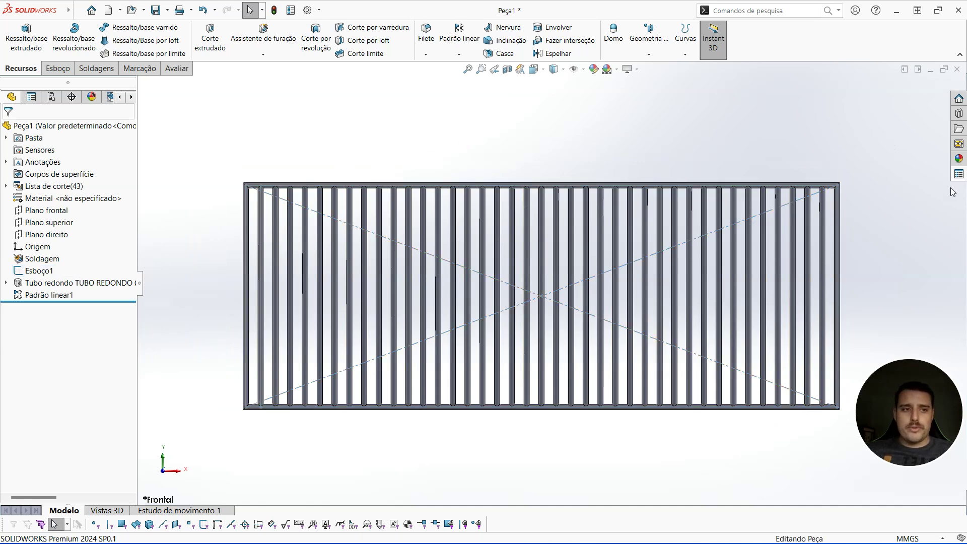
pyautogui.click(64, 272)
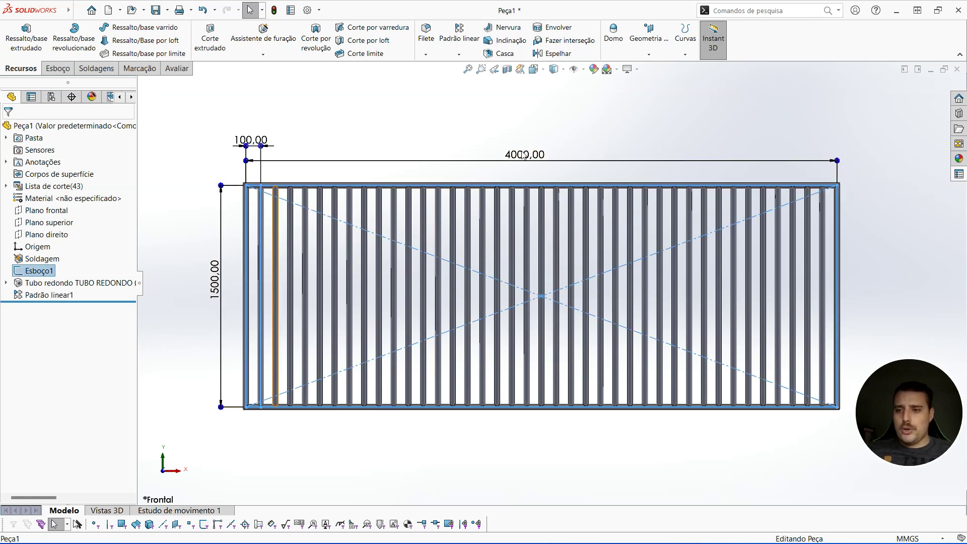
pyautogui.click(459, 123)
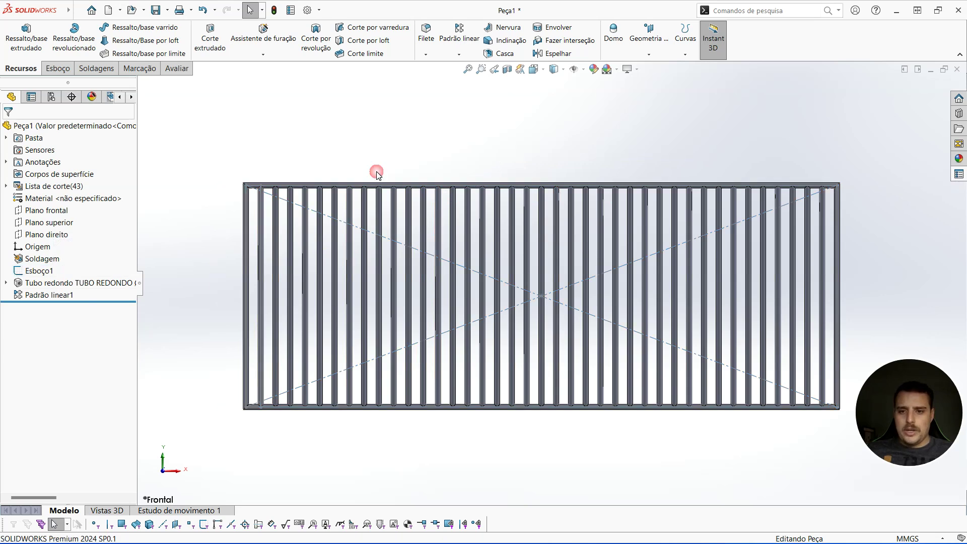
# - Add a configuration property named Comprimento to the part's file properties, with type Número and value 3000
pyautogui.moveTo(44, 11)
pyautogui.click(85, 11)
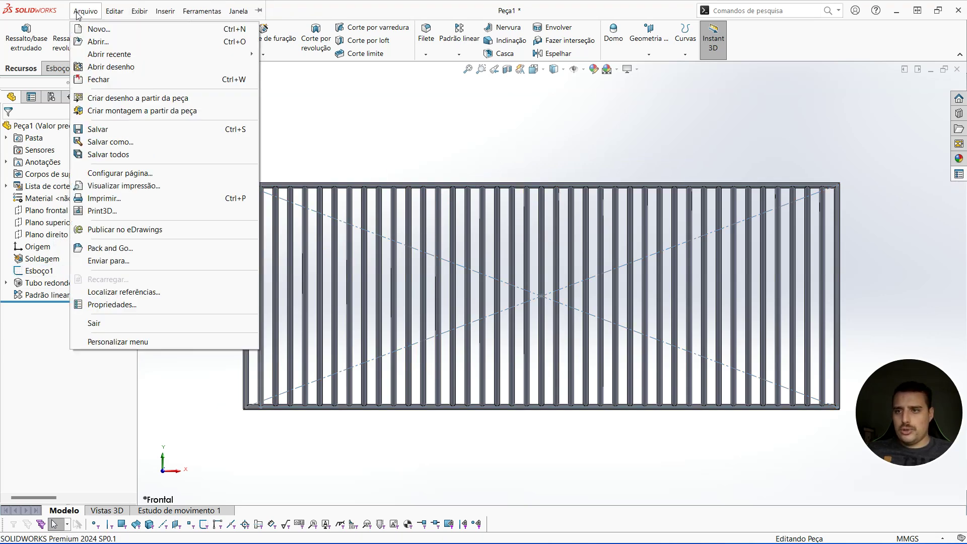
pyautogui.click(182, 300)
pyautogui.moveTo(580, 142); pyautogui.dragTo(521, 144)
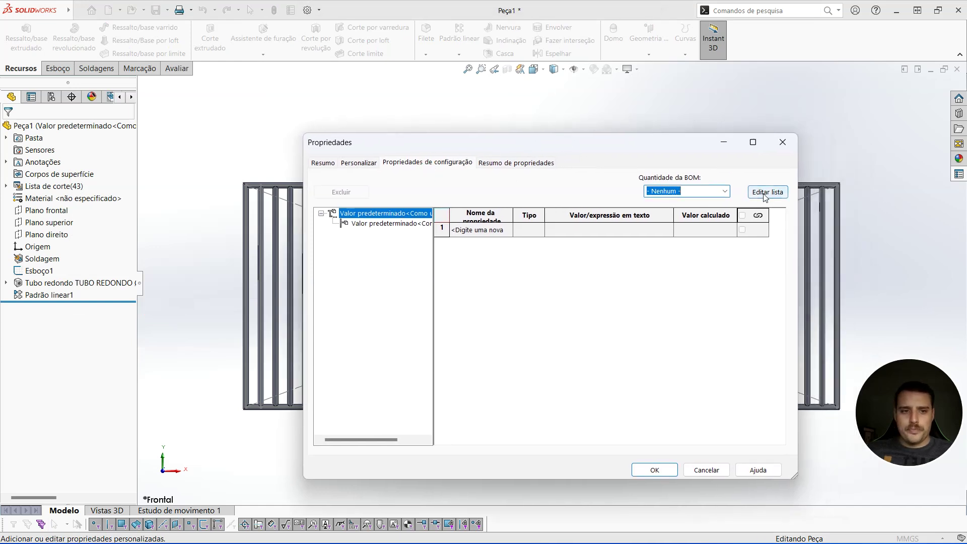
pyautogui.click(485, 230)
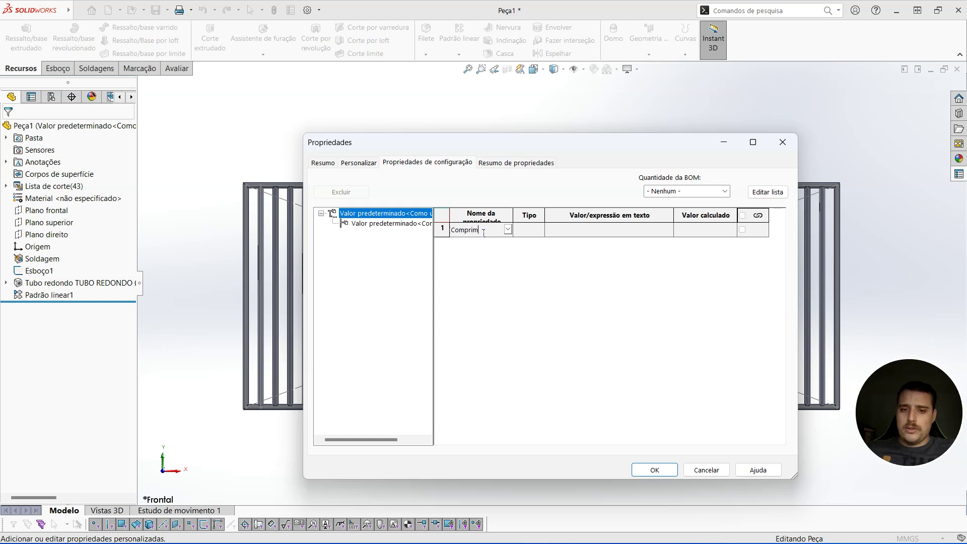
pyautogui.click(534, 228)
pyautogui.click(539, 230)
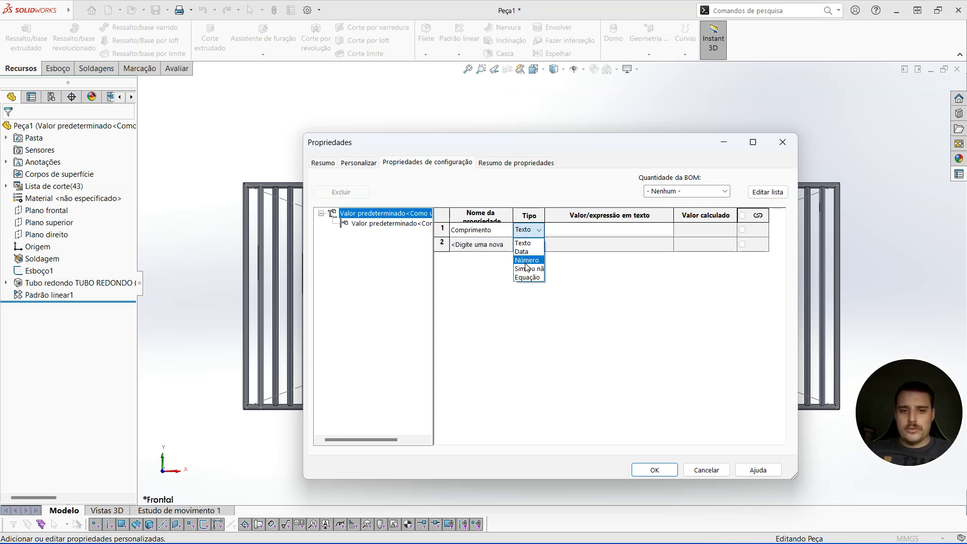
pyautogui.click(526, 260)
pyautogui.click(550, 231)
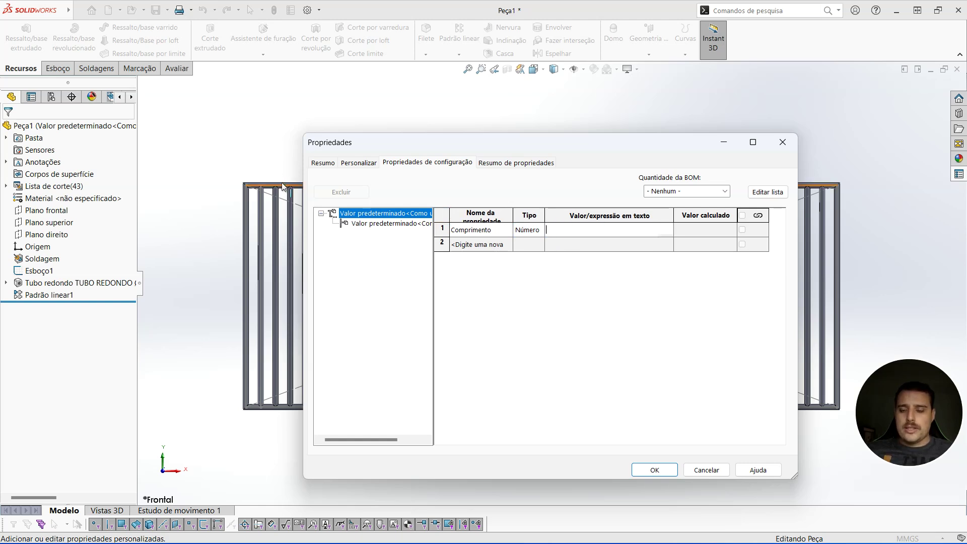
pyautogui.write('3000')
# - Add a second configuration property named Altura with type Número and value 1500
pyautogui.click(474, 246)
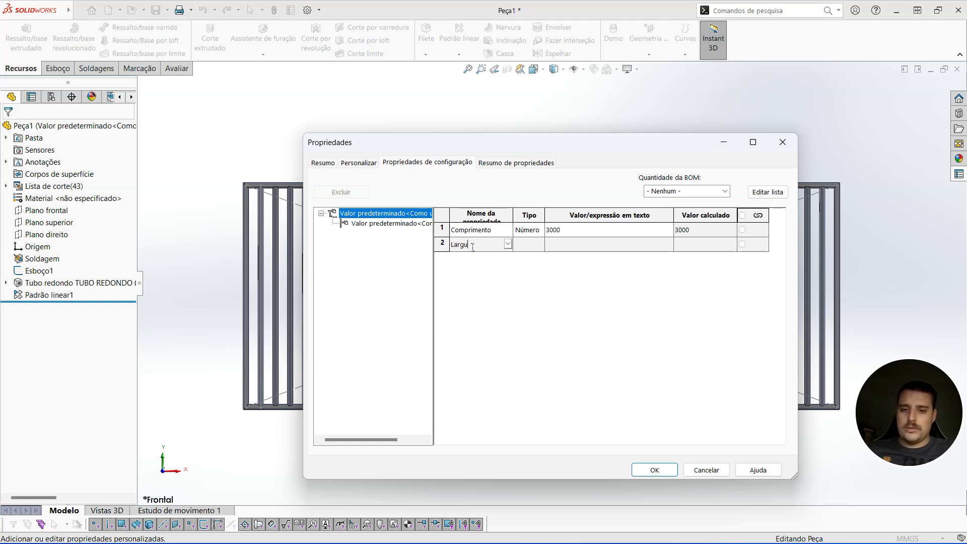
pyautogui.write('a')
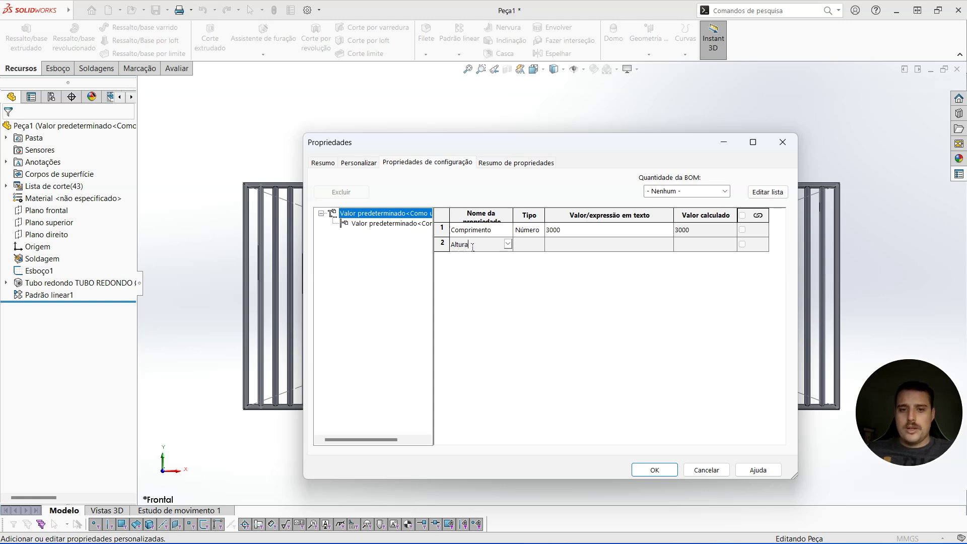
pyautogui.click(525, 247)
pyautogui.click(527, 245)
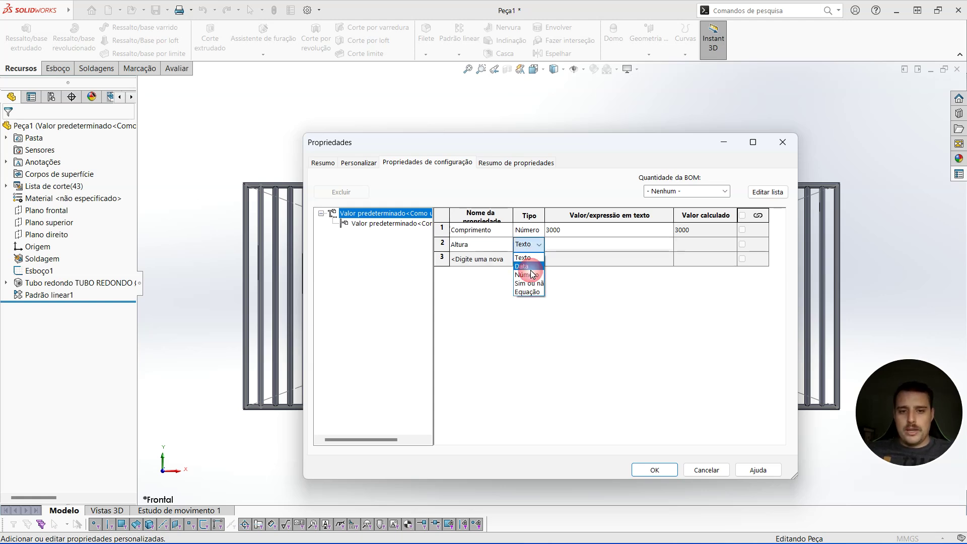
pyautogui.click(527, 276)
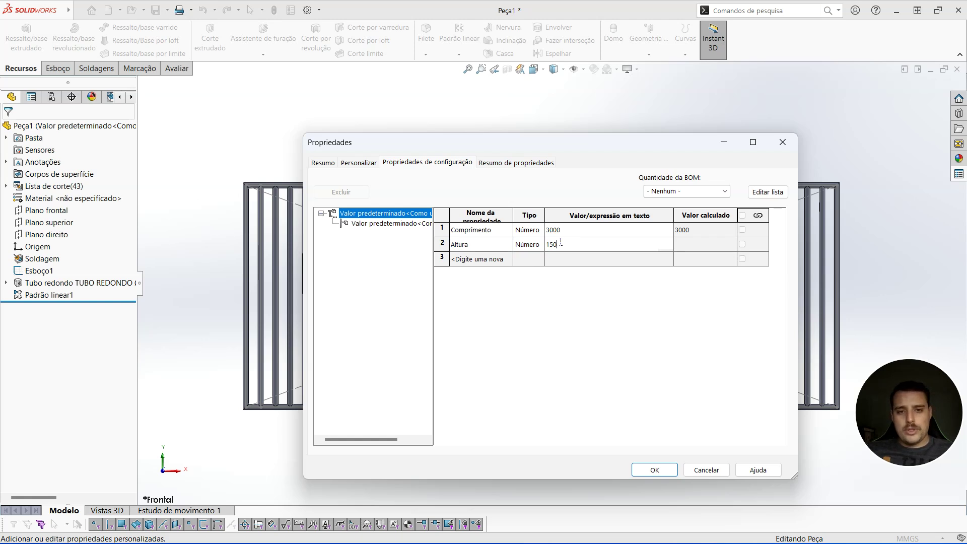
# - Delete the comprimento entry from the custom property name list and accept the file properties
pyautogui.click(763, 192)
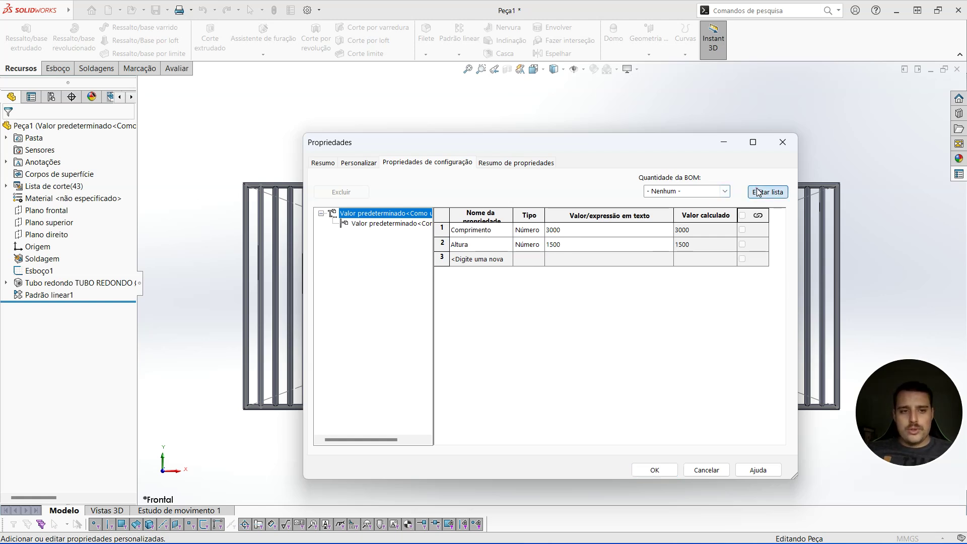
pyautogui.click(619, 324)
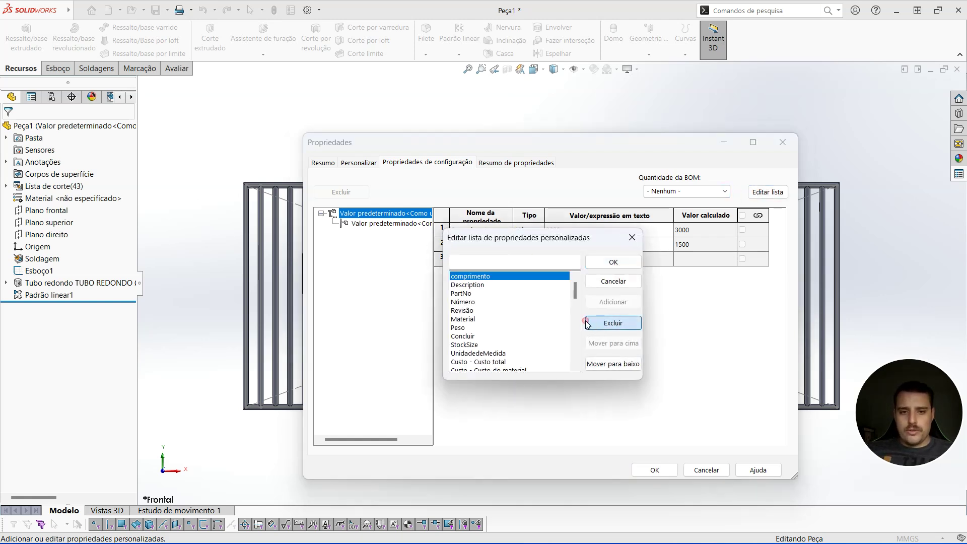
pyautogui.click(622, 325)
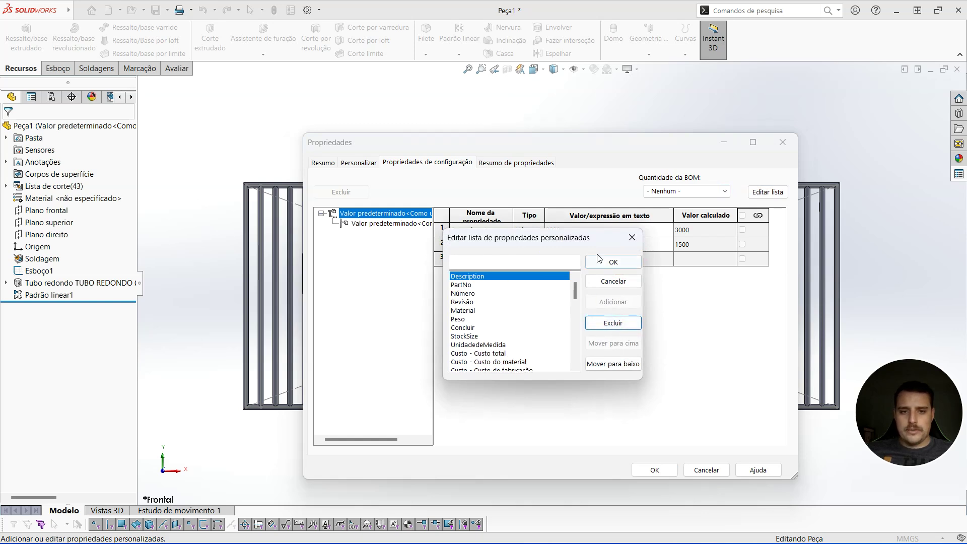
pyautogui.click(613, 262)
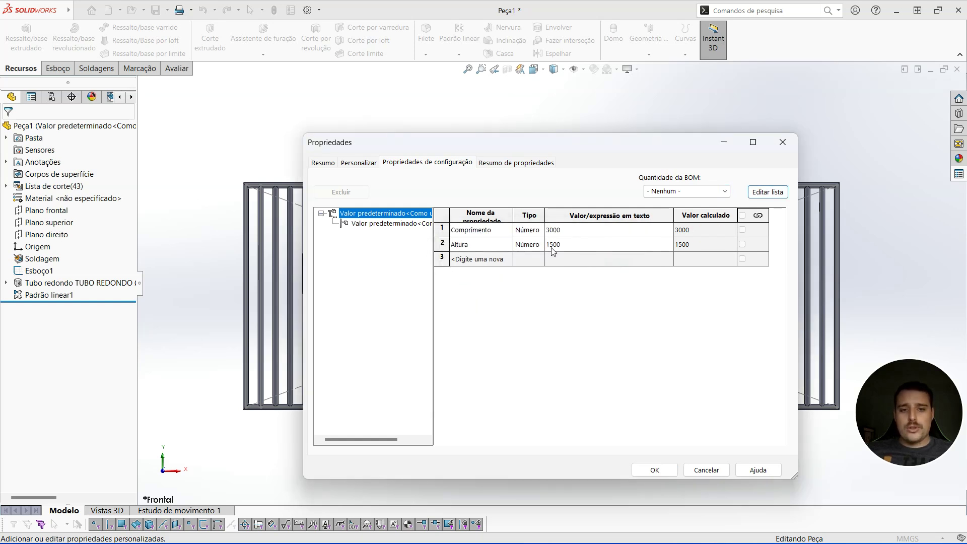
pyautogui.click(655, 470)
# - Set the frame sketch's overall horizontal dimension to 3000 mm
pyautogui.doubleClick(520, 184)
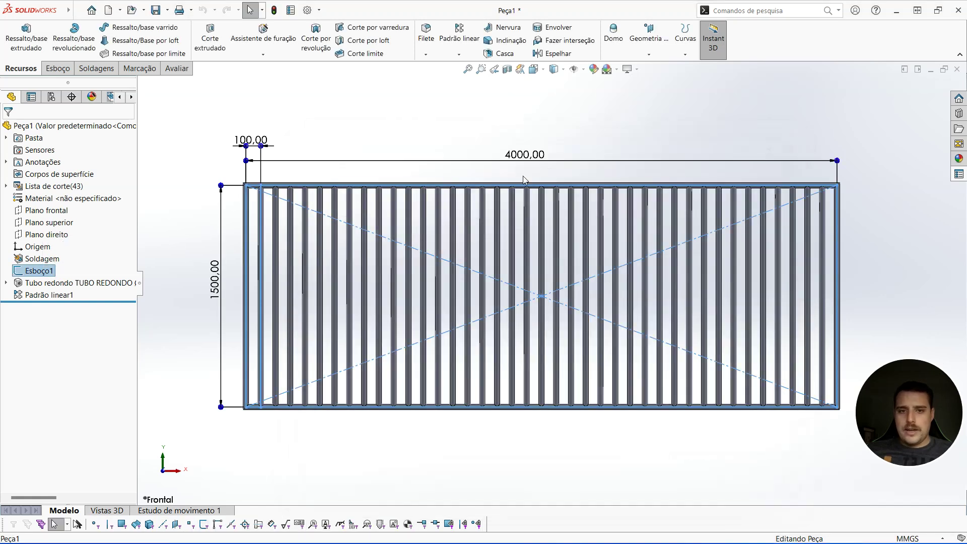
pyautogui.click(522, 153)
pyautogui.write('3000')
pyautogui.press('Return')
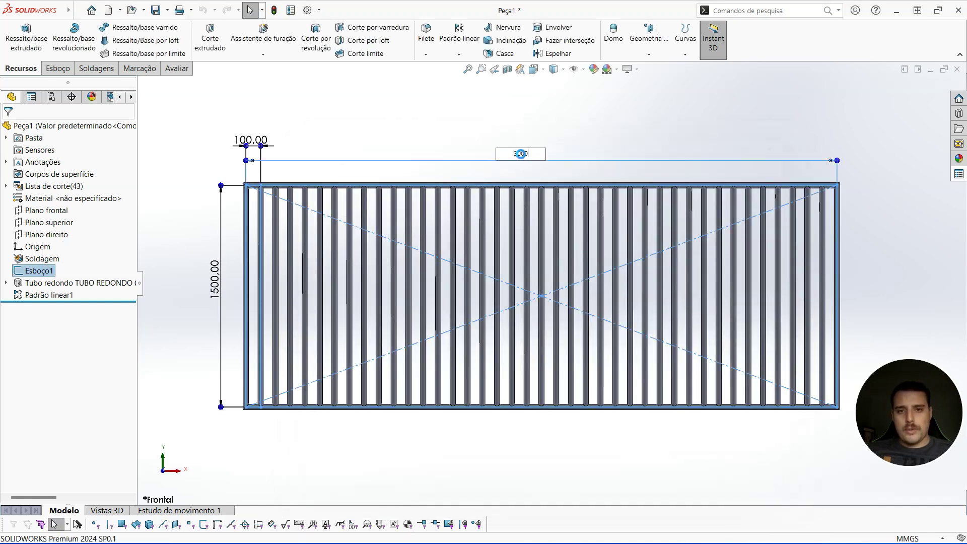
pyautogui.click(536, 168)
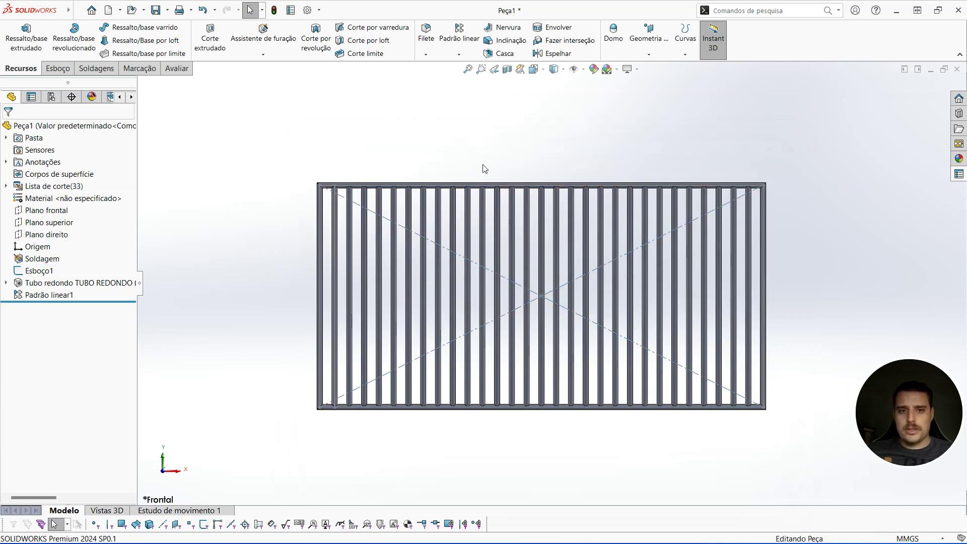
# - Link the frame sketch's overall horizontal dimension to a shared value named com
pyautogui.scroll(-3, 588, 254)
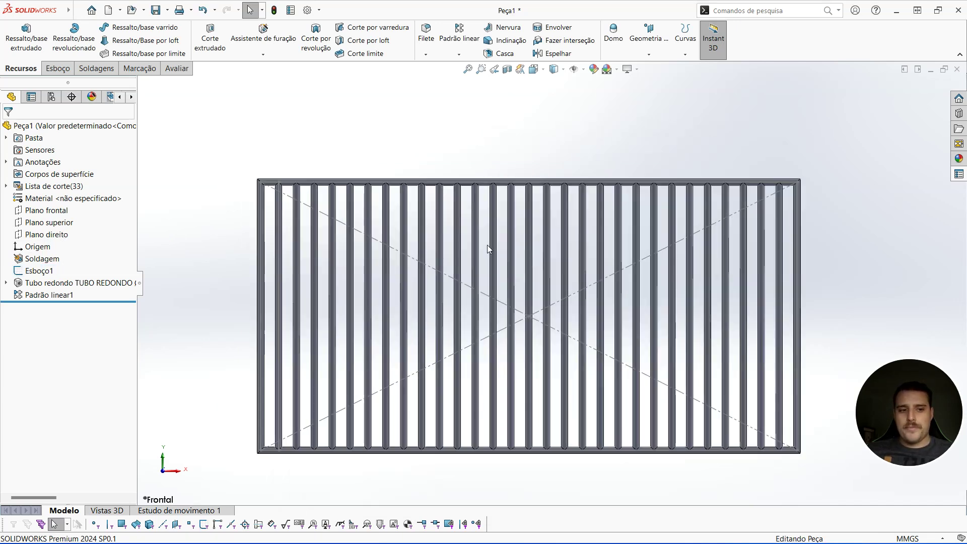
pyautogui.moveTo(51, 14)
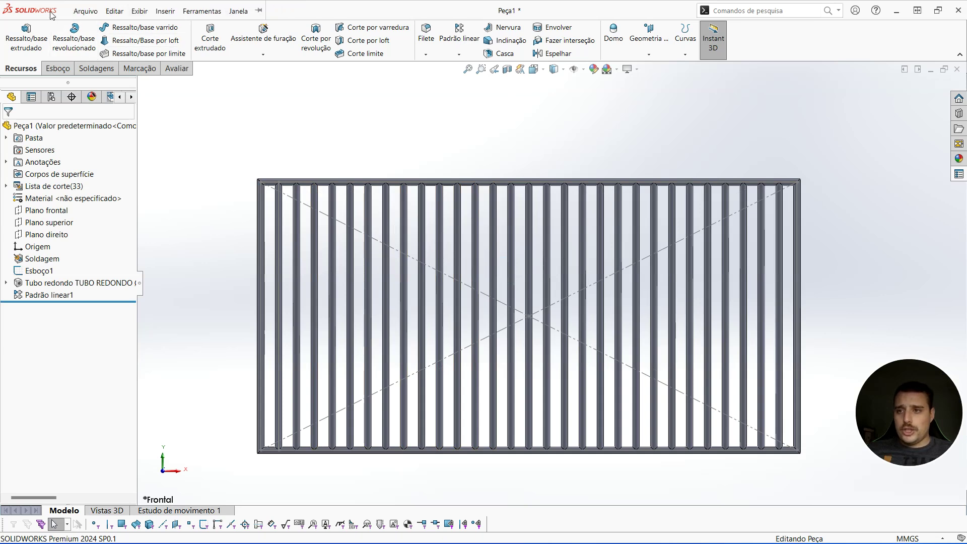
pyautogui.click(86, 11)
pyautogui.click(39, 271)
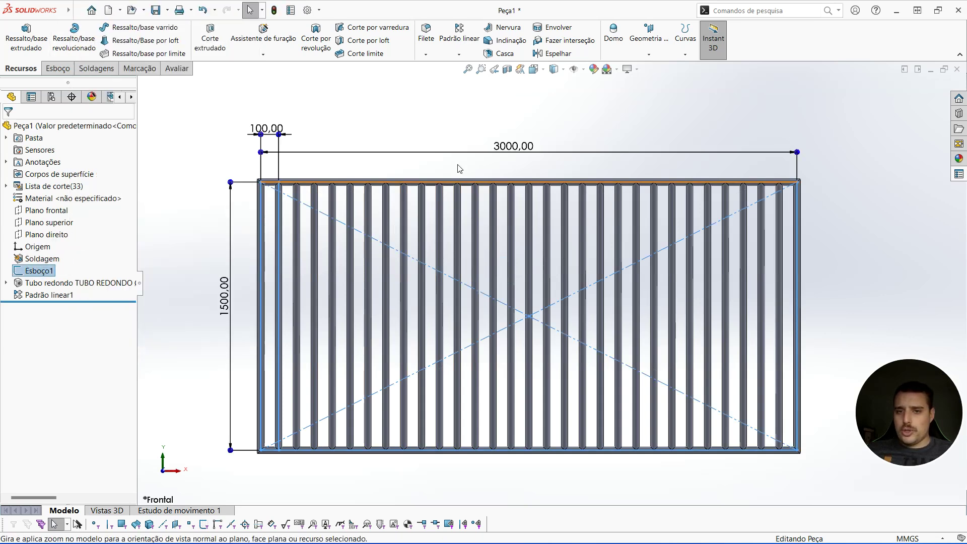
pyautogui.click(509, 148)
pyautogui.rightClick(508, 149)
pyautogui.click(539, 211)
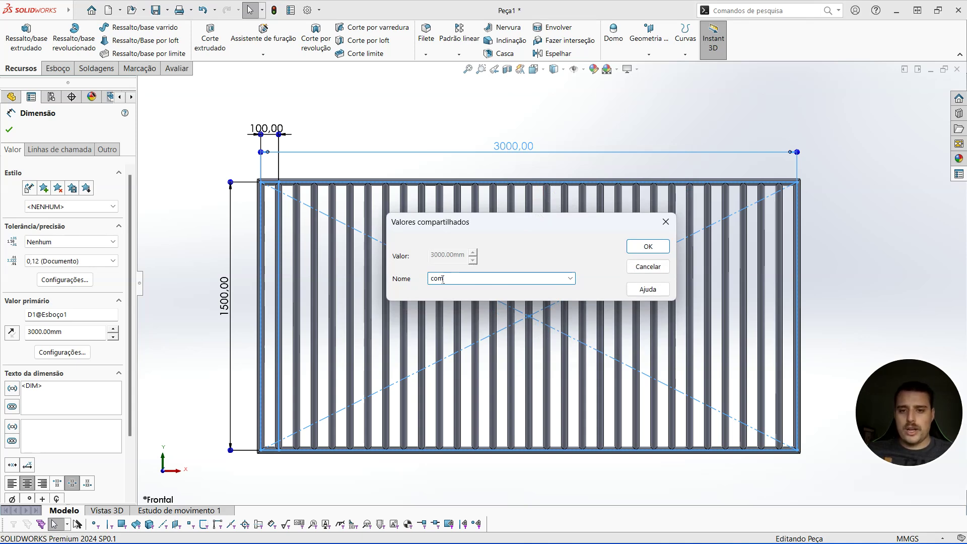
pyautogui.click(648, 246)
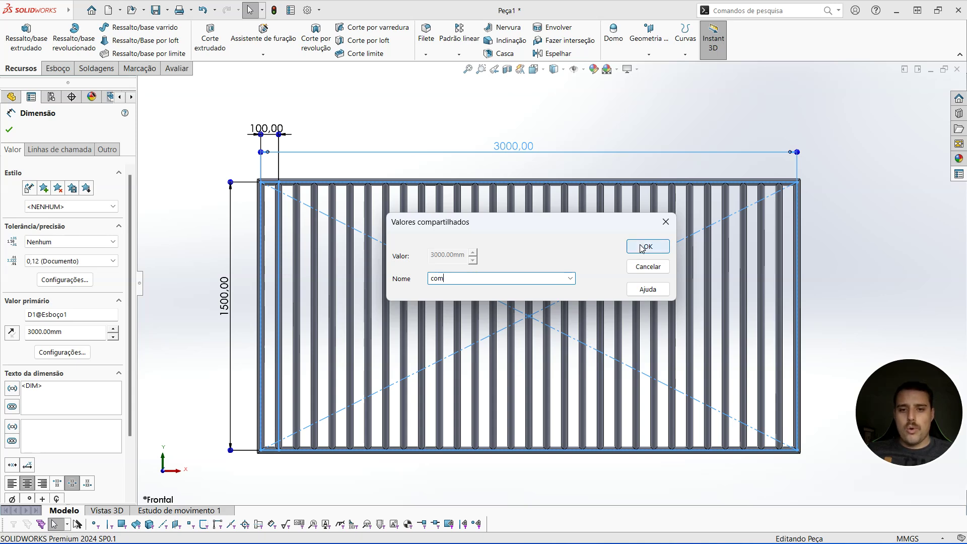
# - Link the frame sketch's overall vertical dimension to a shared value named alt and check the linked dimensions in the sketch
pyautogui.rightClick(225, 292)
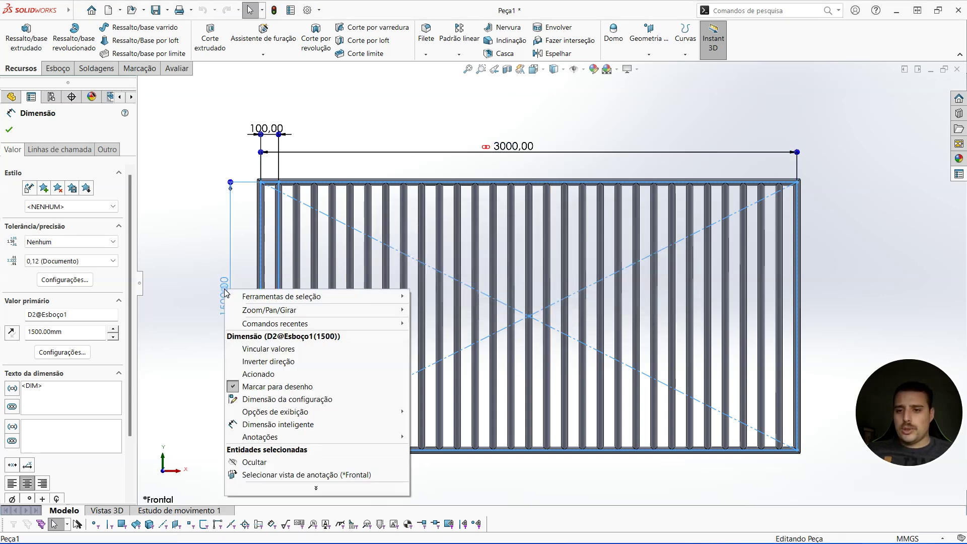
pyautogui.click(282, 348)
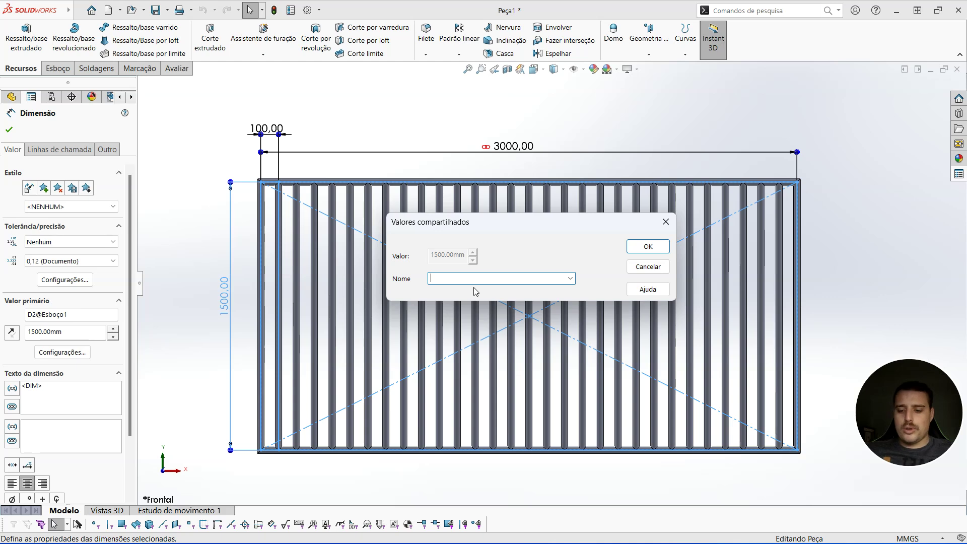
pyautogui.write('alt')
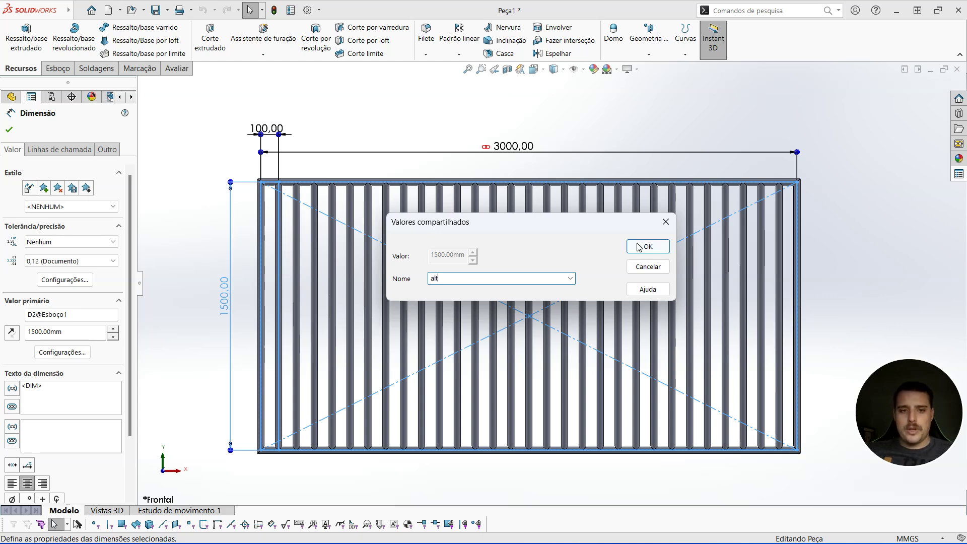
pyautogui.click(641, 246)
pyautogui.click(443, 171)
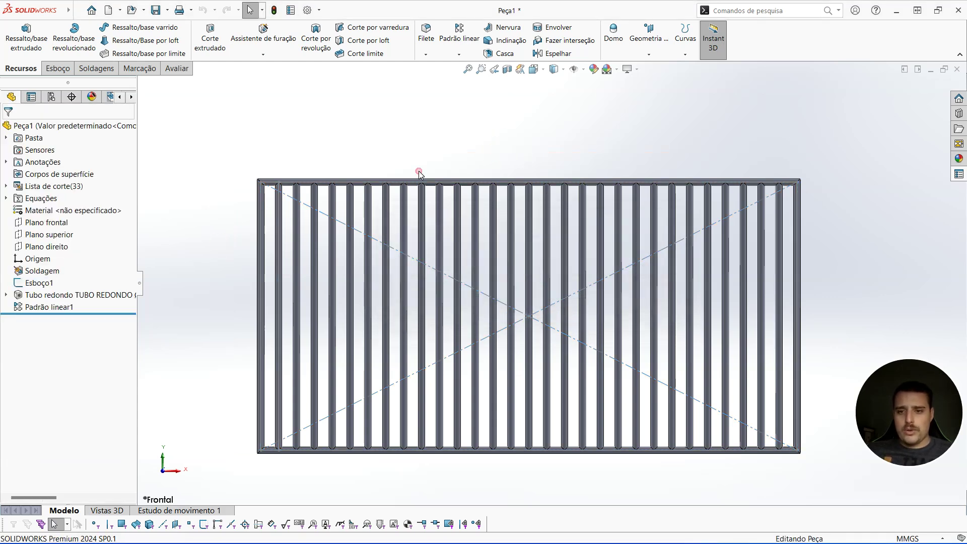
pyautogui.click(34, 283)
pyautogui.click(34, 283)
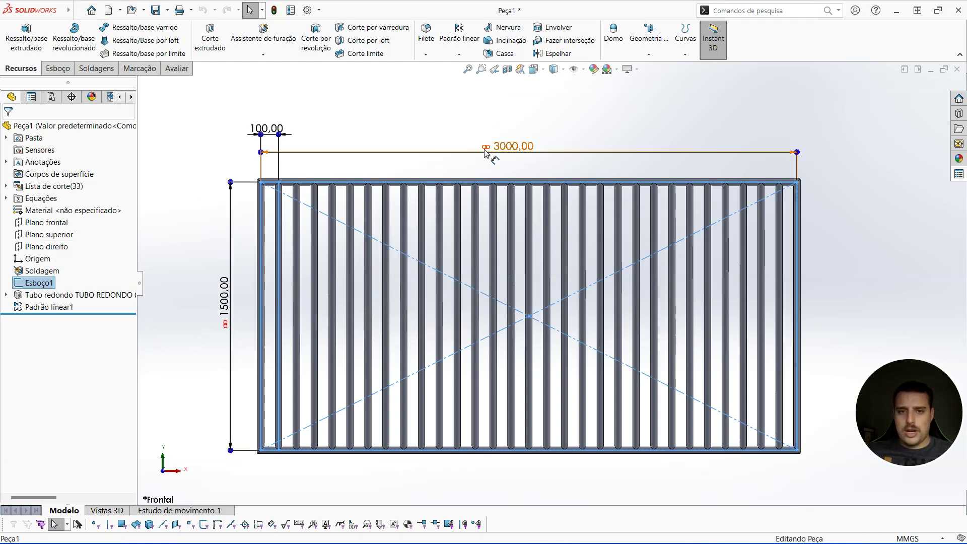
pyautogui.click(415, 113)
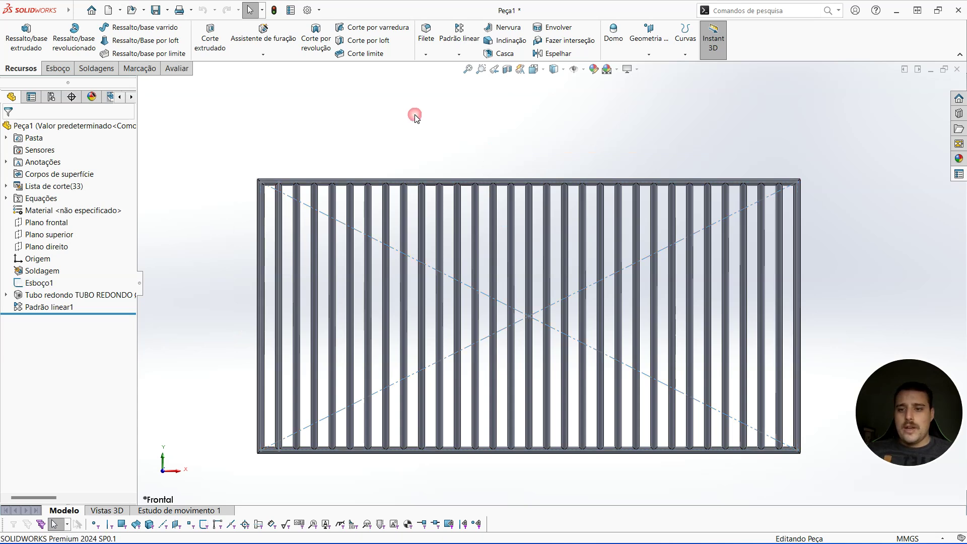
# - Add an equation that sets the frame sketch's overall horizontal dimension, com@Esboço1, equal to the Comprimento file property
pyautogui.click(958, 176)
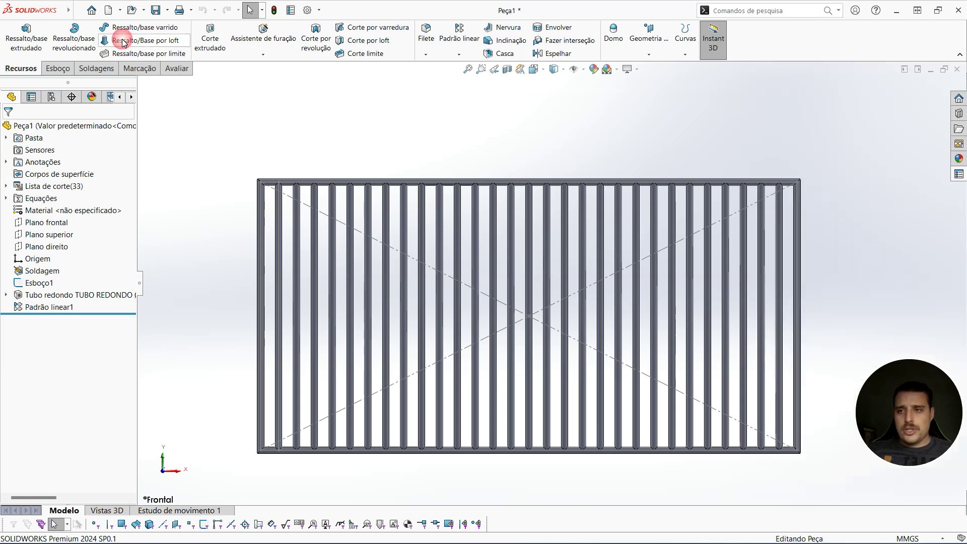
pyautogui.moveTo(66, 11)
pyautogui.click(202, 11)
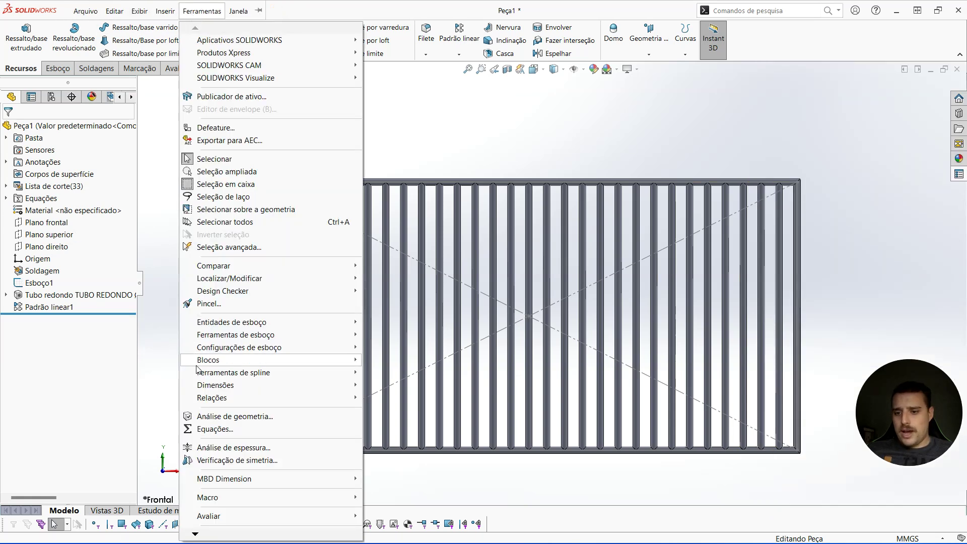
pyautogui.click(215, 429)
pyautogui.moveTo(525, 264); pyautogui.dragTo(426, 179)
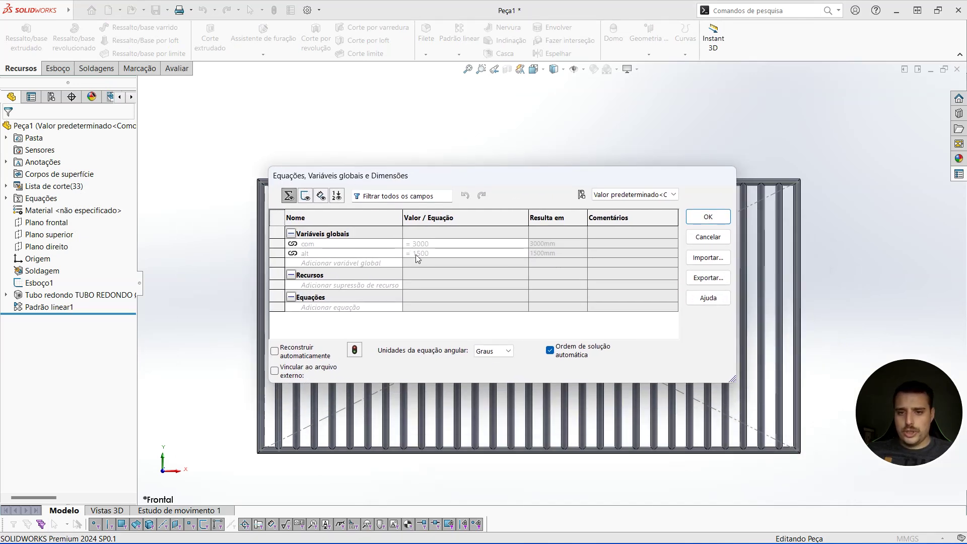
pyautogui.click(317, 309)
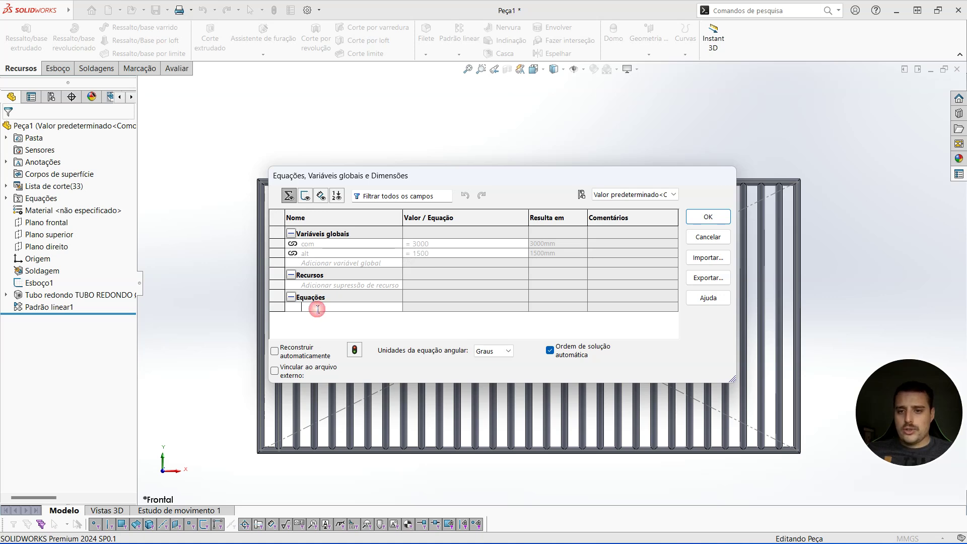
pyautogui.moveTo(402, 179); pyautogui.dragTo(404, 99)
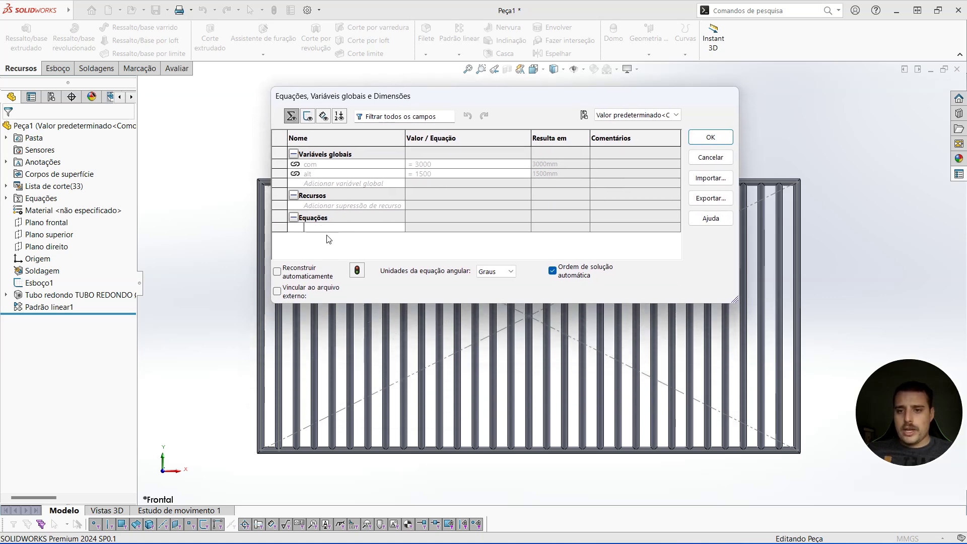
pyautogui.click(39, 283)
pyautogui.moveTo(476, 101)
pyautogui.mouseDown()
pyautogui.moveTo(528, 215)
pyautogui.moveTo(525, 229)
pyautogui.mouseUp()
pyautogui.click(514, 147)
pyautogui.moveTo(508, 376)
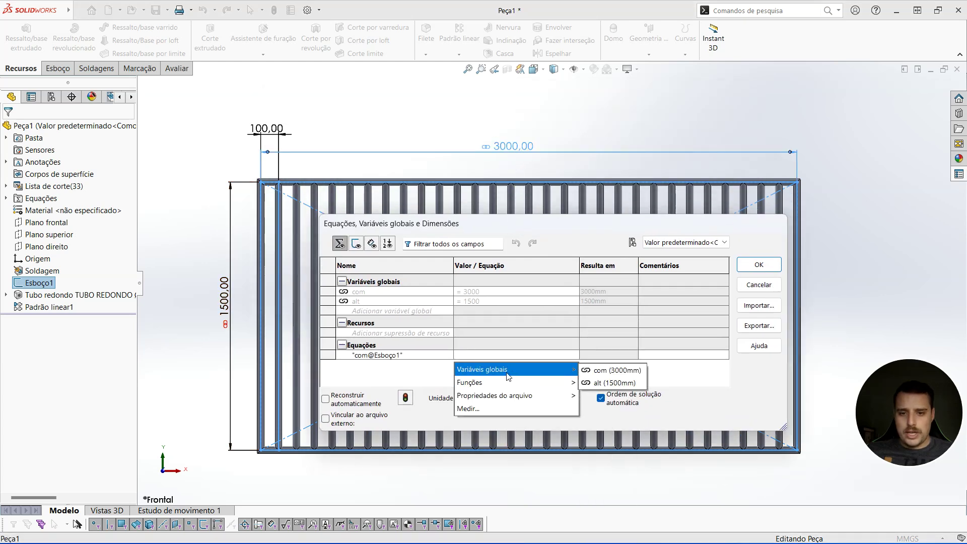
pyautogui.moveTo(504, 396)
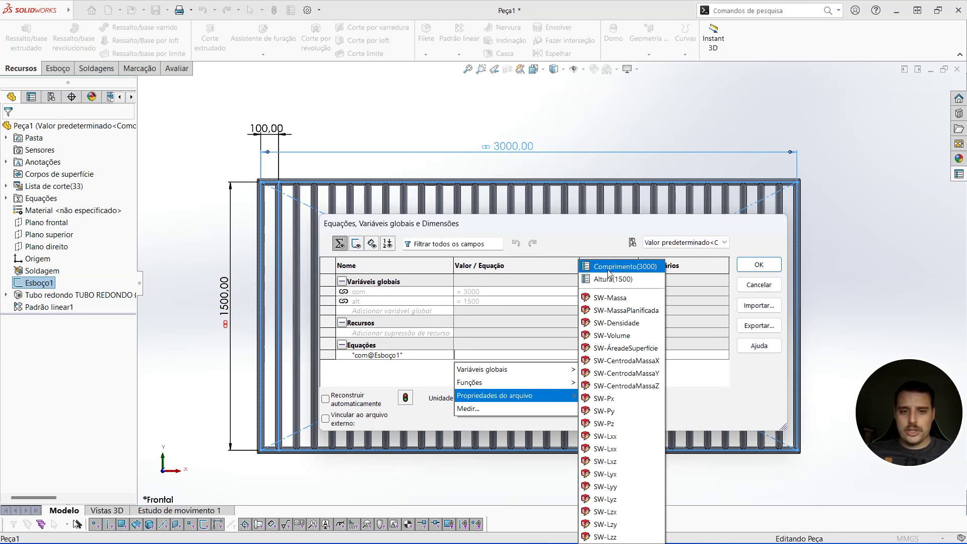
pyautogui.click(609, 268)
pyautogui.click(575, 349)
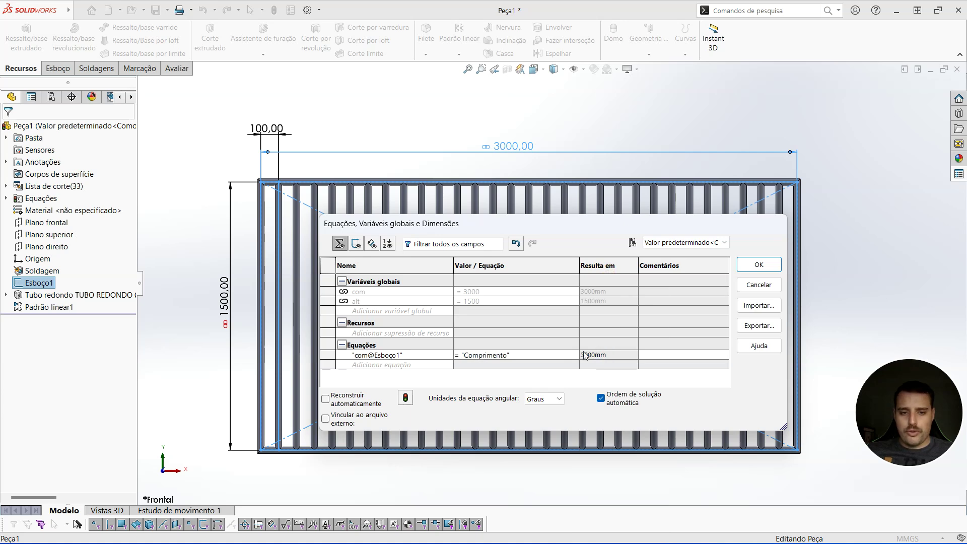
# - Add an equation that sets the overall vertical dimension, alt@Esboço1, equal to the Altura file property, and accept the equations
pyautogui.click(402, 366)
pyautogui.click(224, 295)
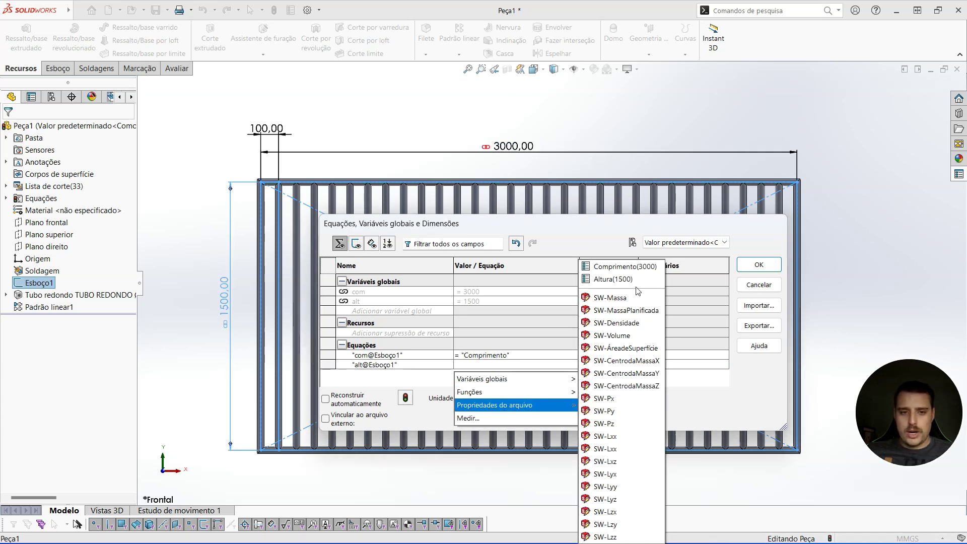
pyautogui.click(619, 279)
pyautogui.click(614, 374)
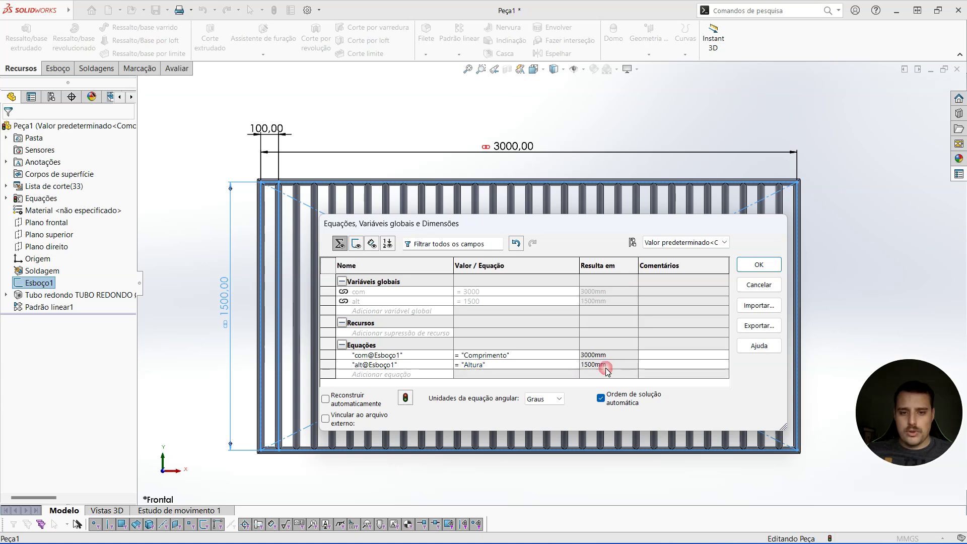
pyautogui.click(759, 266)
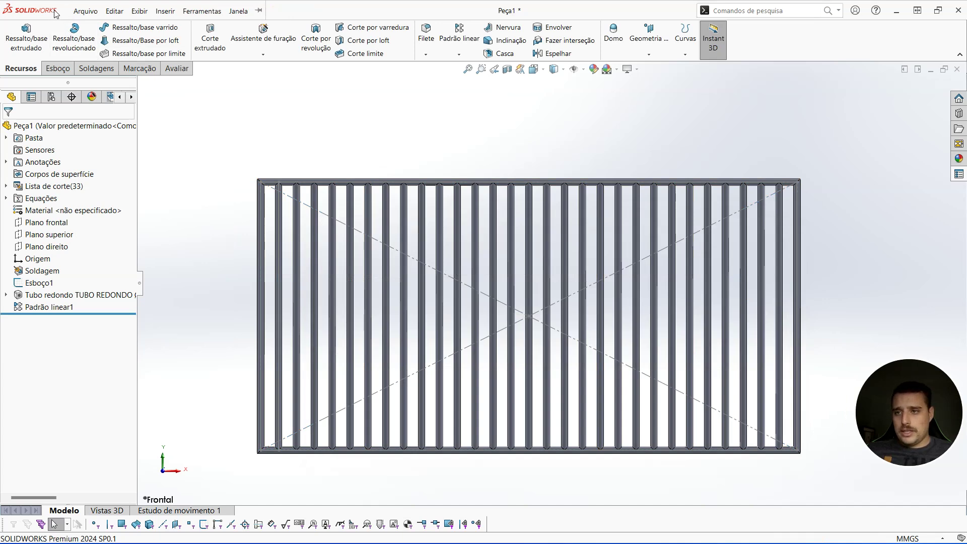
# - Add an entry named comprimento to the custom property name list in the file properties
pyautogui.click(86, 11)
pyautogui.click(112, 305)
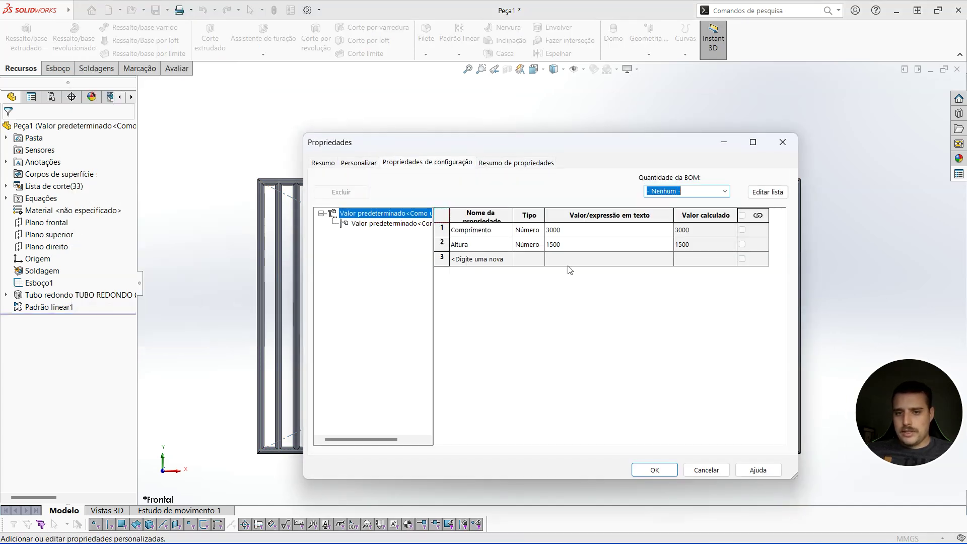
pyautogui.click(765, 194)
pyautogui.moveTo(481, 243); pyautogui.dragTo(585, 240)
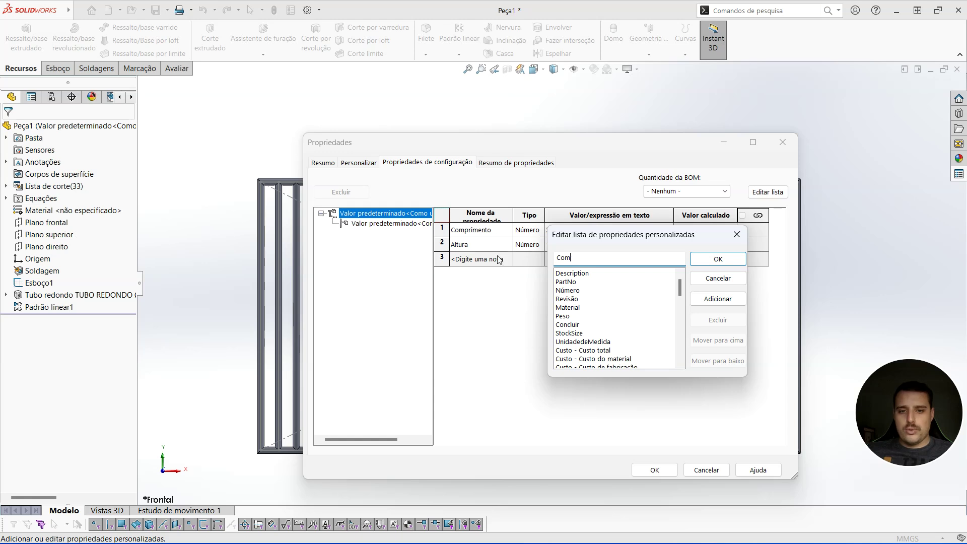
pyautogui.write('comprimento')
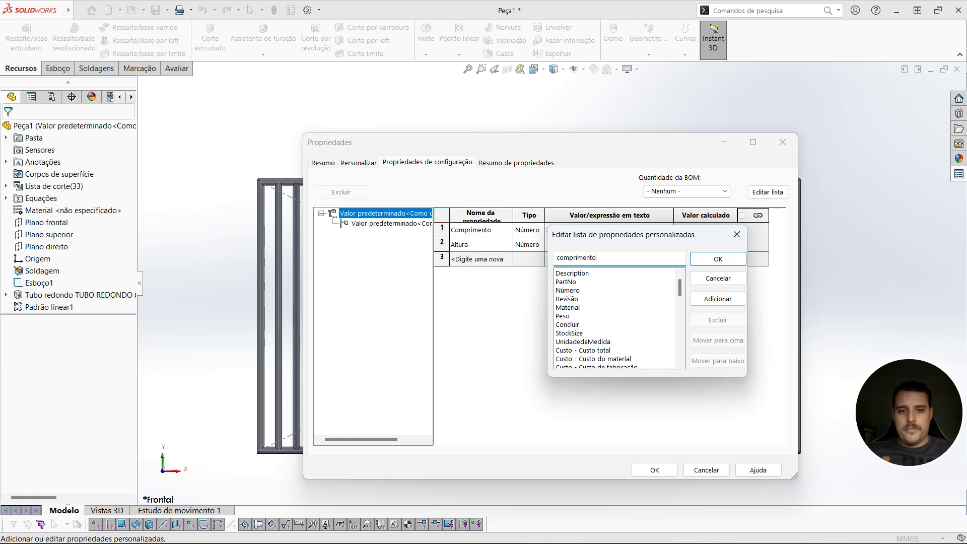
pyautogui.click(718, 259)
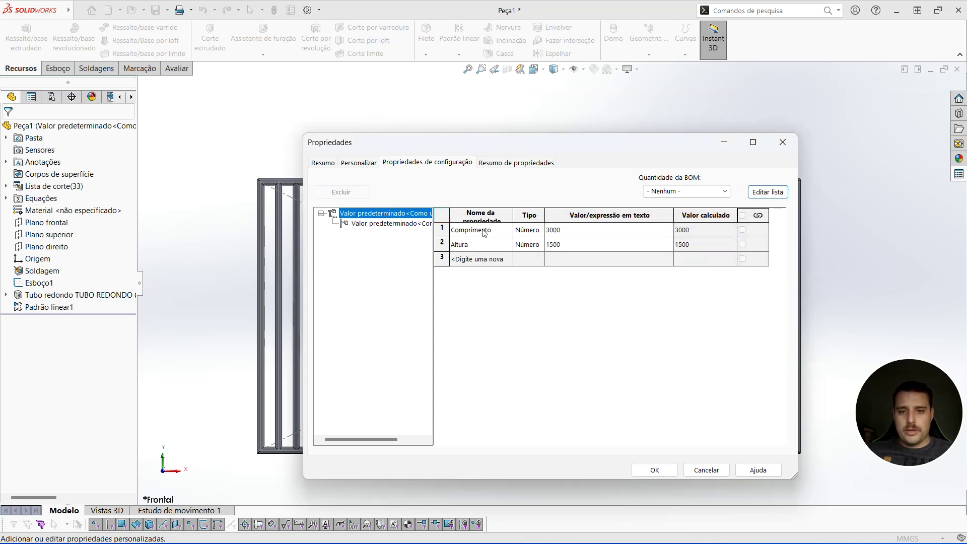
# - Add an entry named altura to the custom property name list
pyautogui.click(769, 192)
pyautogui.click(573, 257)
pyautogui.write('altura')
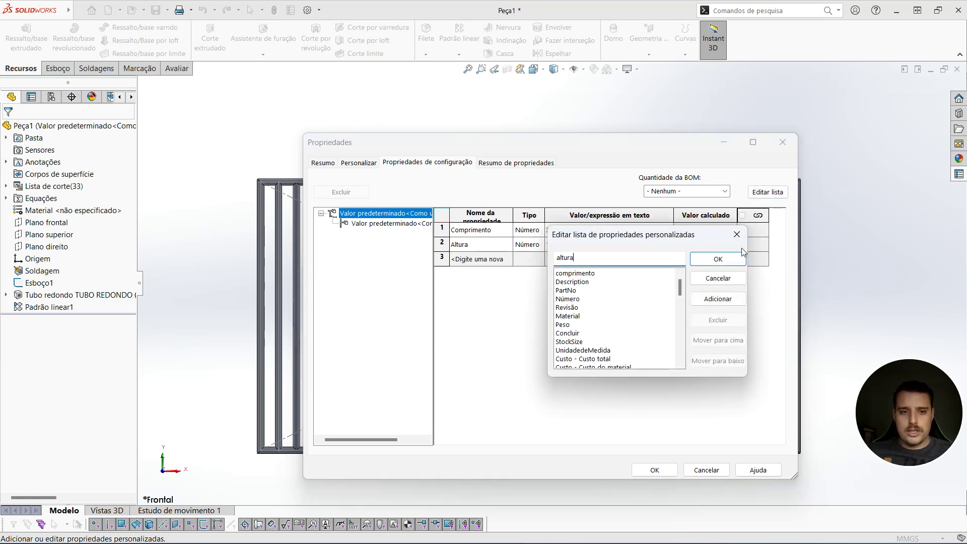
pyautogui.click(726, 259)
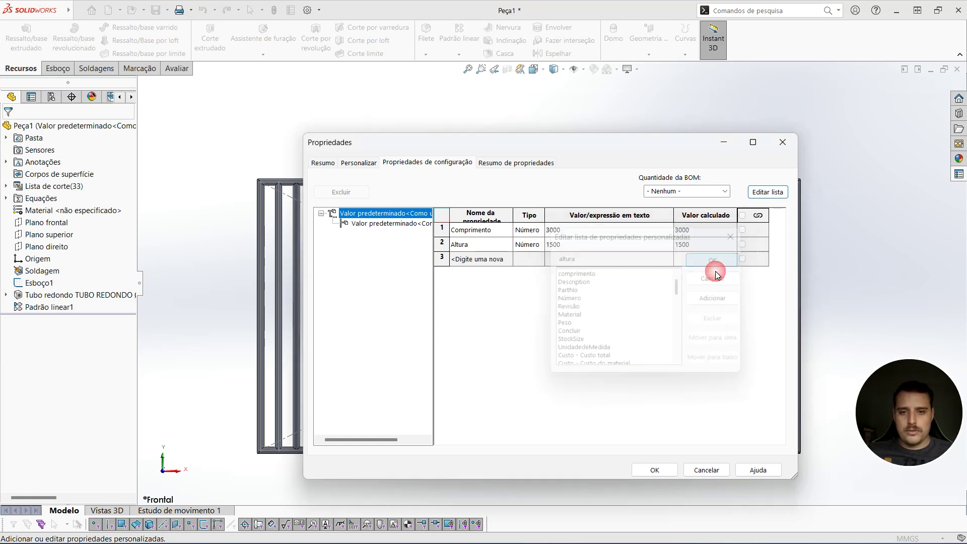
# - Rename the two configuration properties with the list entries comprimento and altura, and accept the file properties
pyautogui.click(486, 233)
pyautogui.click(508, 229)
pyautogui.click(466, 243)
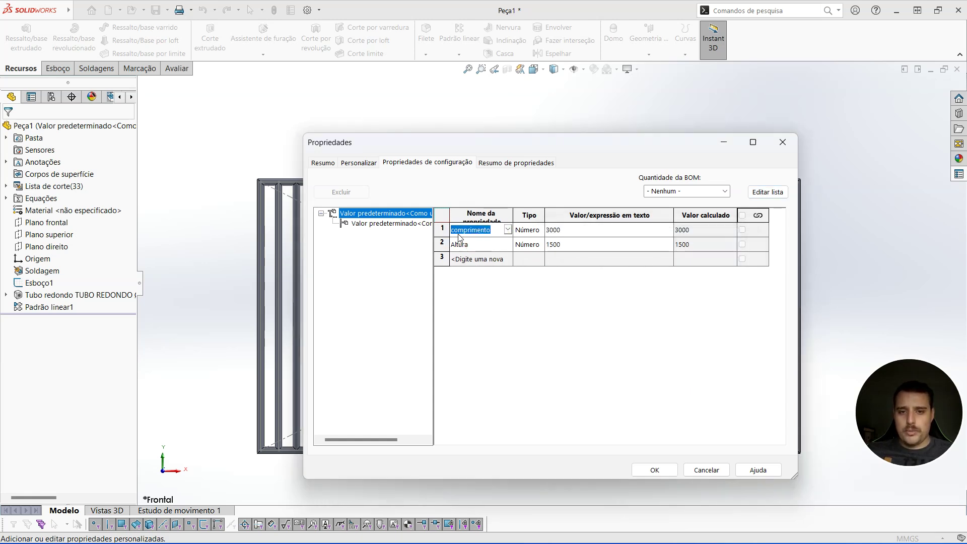
pyautogui.click(454, 231)
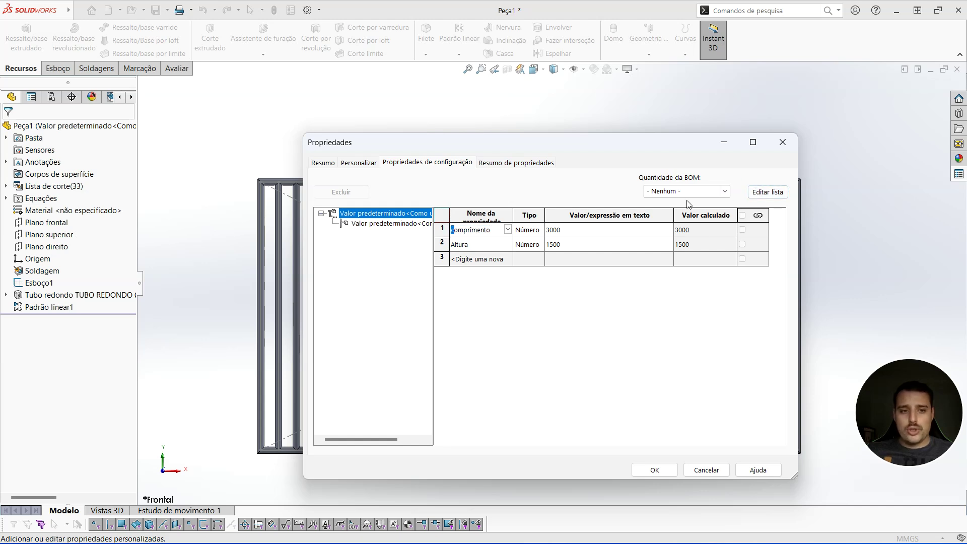
pyautogui.click(492, 246)
pyautogui.click(495, 249)
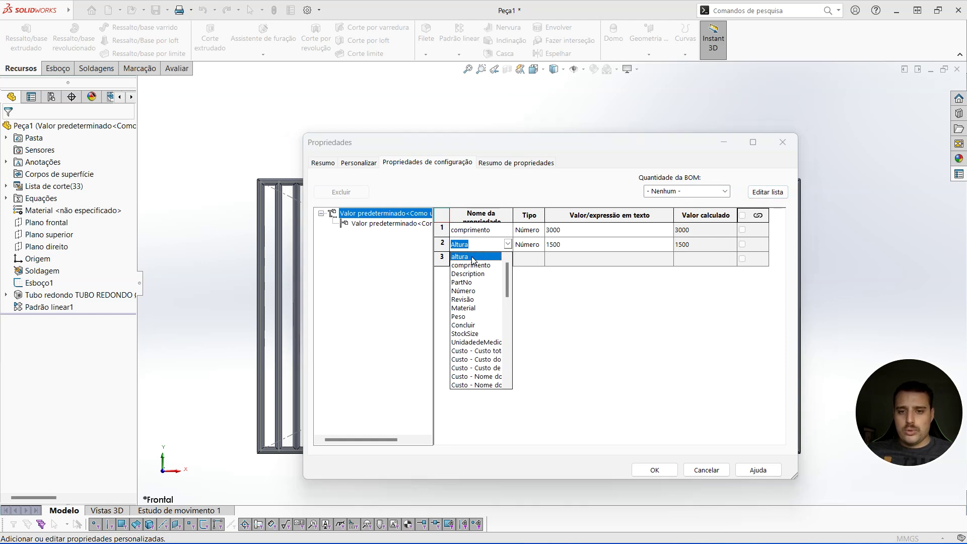
pyautogui.click(481, 257)
pyautogui.click(655, 470)
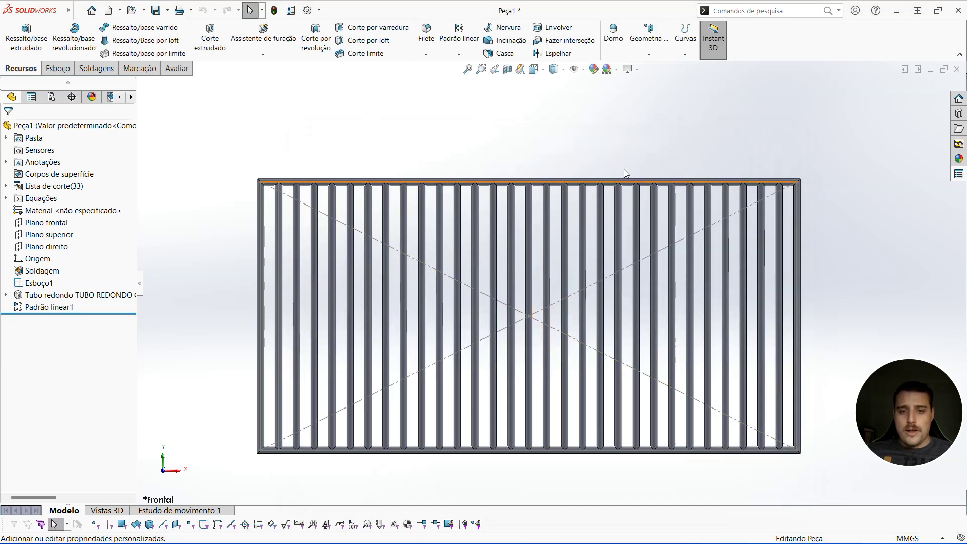
# - Open the Property Tab Builder from the template options of the custom properties
pyautogui.press('f')
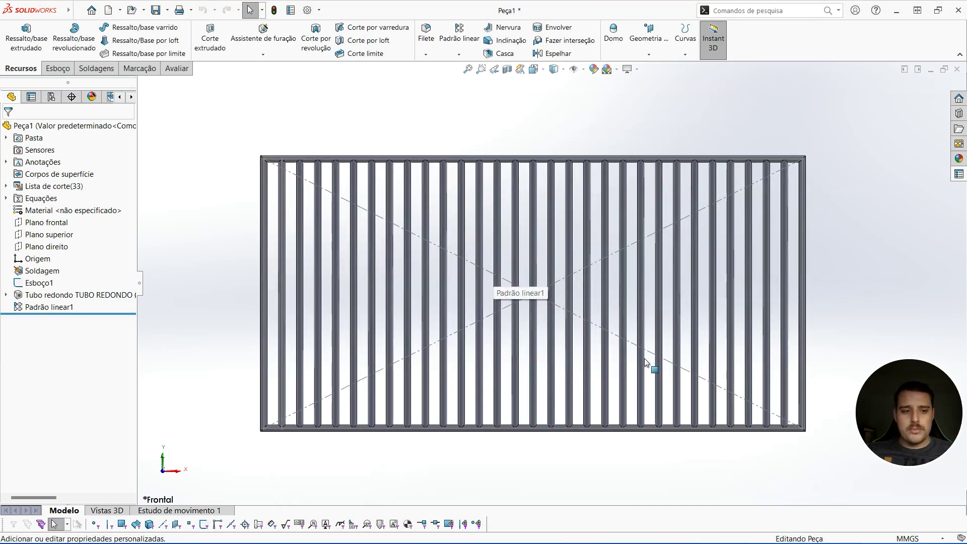
pyautogui.click(958, 174)
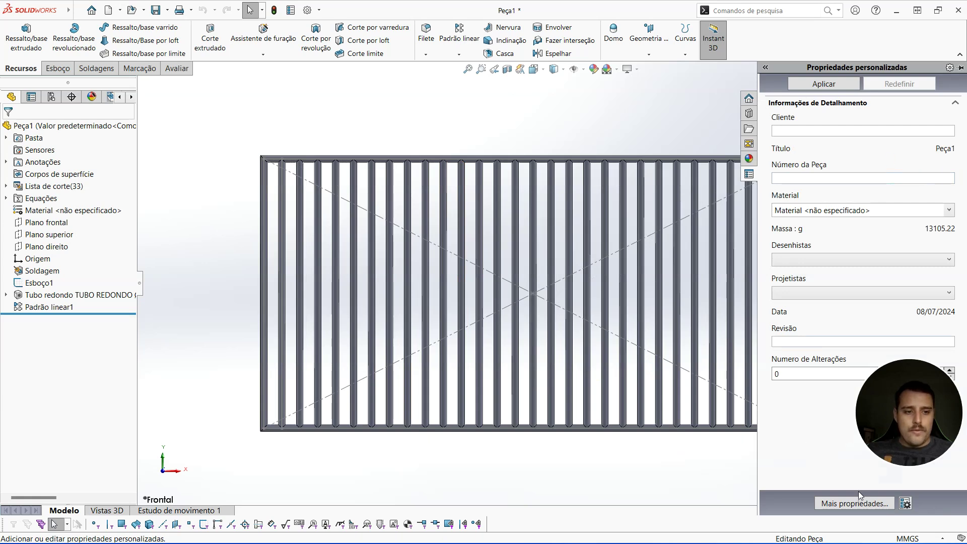
pyautogui.click(902, 504)
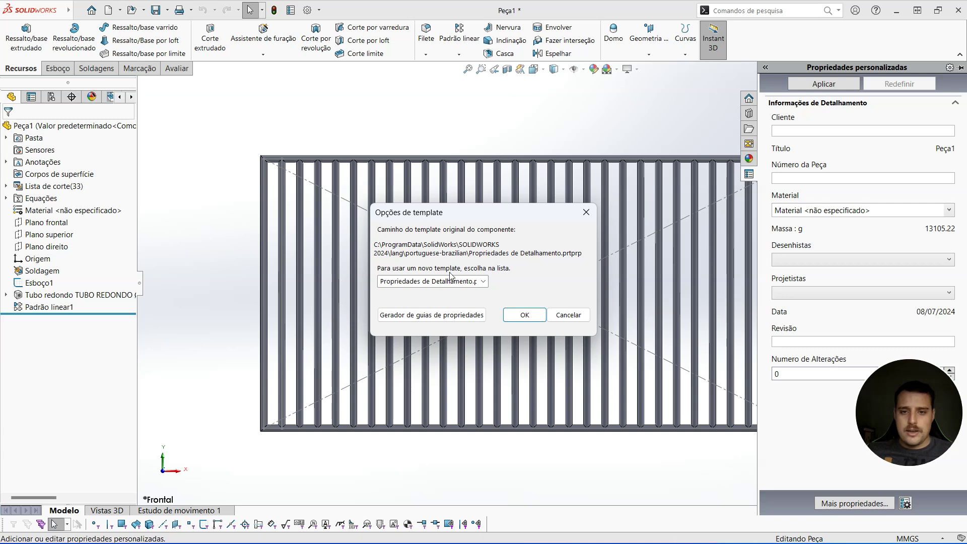
pyautogui.click(413, 316)
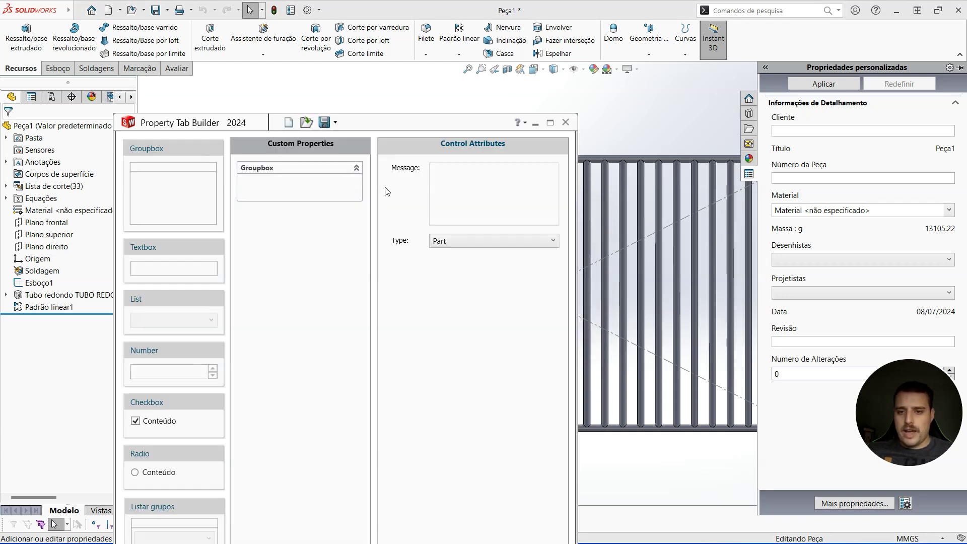
pyautogui.moveTo(400, 129); pyautogui.dragTo(399, 66)
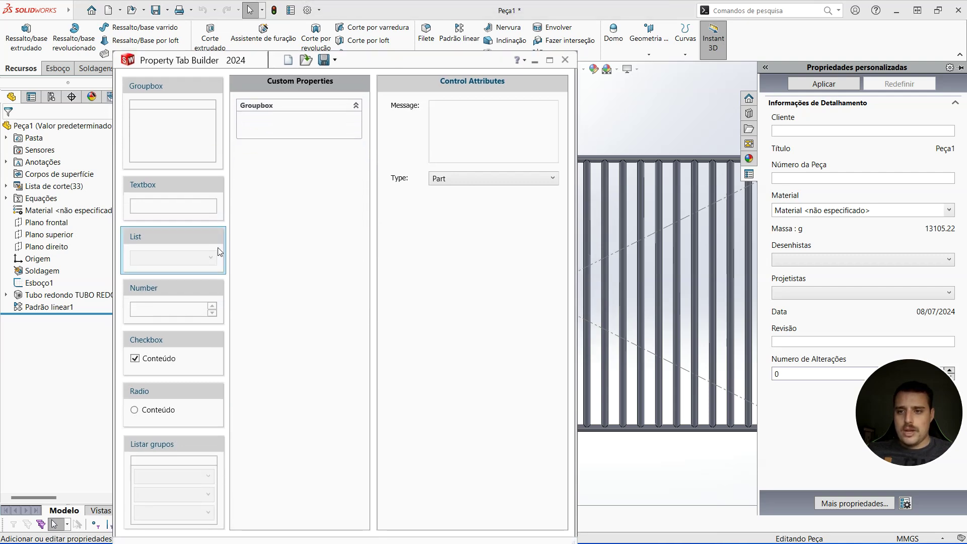
# - Add a Number control to the property template's group box and caption the group box Dimensões
pyautogui.moveTo(155, 291); pyautogui.dragTo(289, 113)
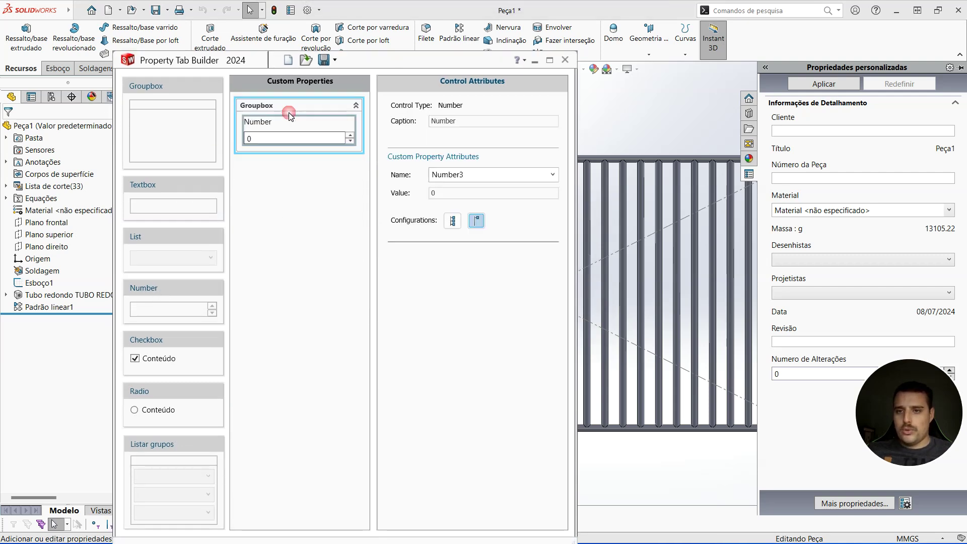
pyautogui.click(255, 108)
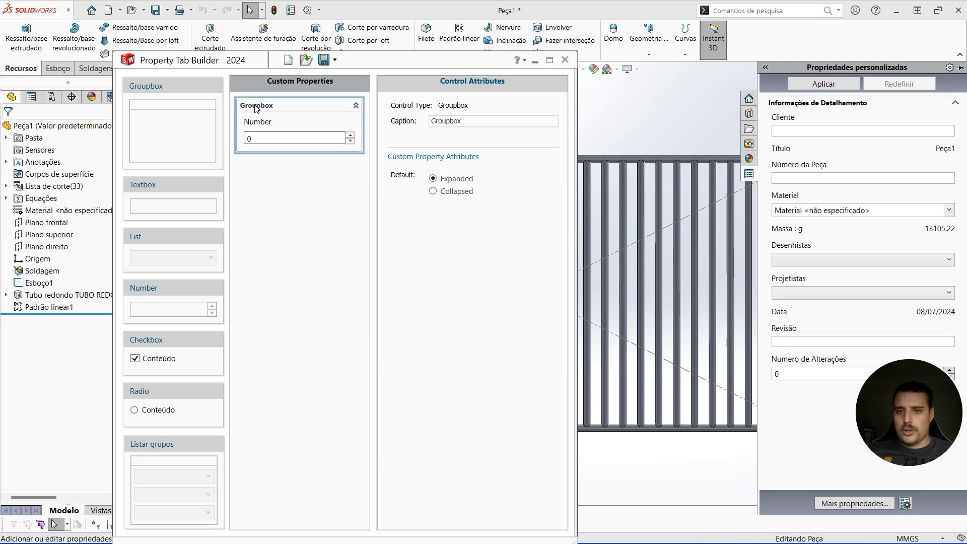
pyautogui.moveTo(462, 124); pyautogui.dragTo(420, 125)
pyautogui.write('Dimensões')
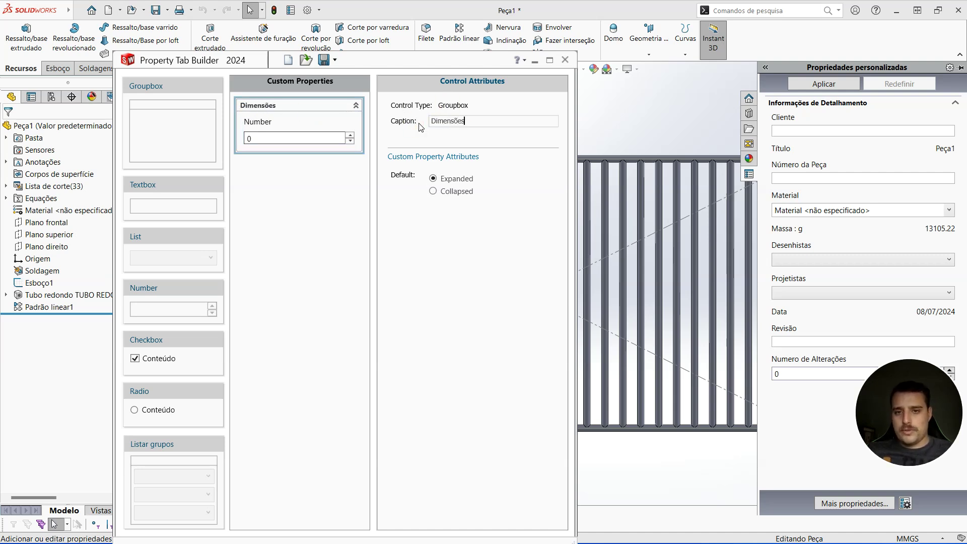
# - Caption the Number control Comprimento, link it to the comprimento property, and set its default value to 3000
pyautogui.click(285, 125)
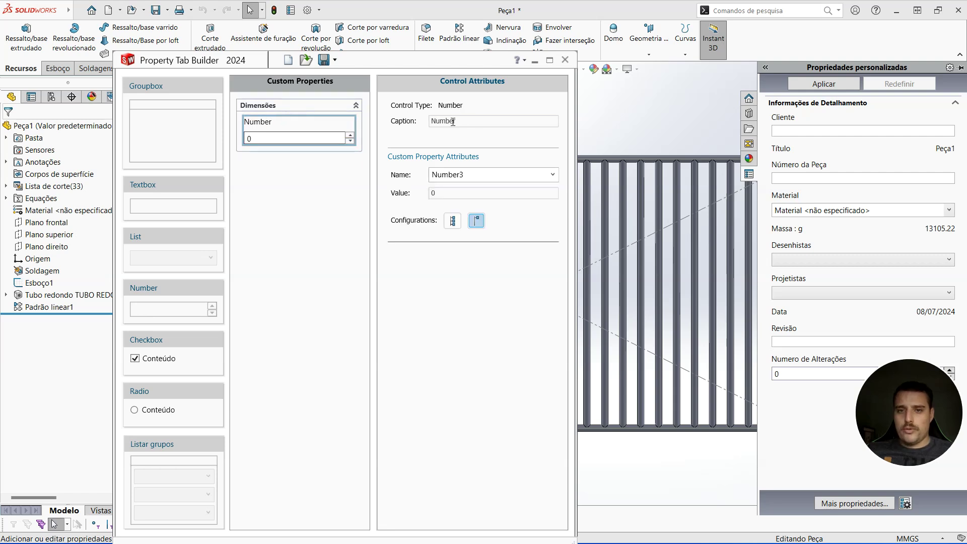
pyautogui.moveTo(457, 123); pyautogui.dragTo(412, 125)
pyautogui.write('Comprimento')
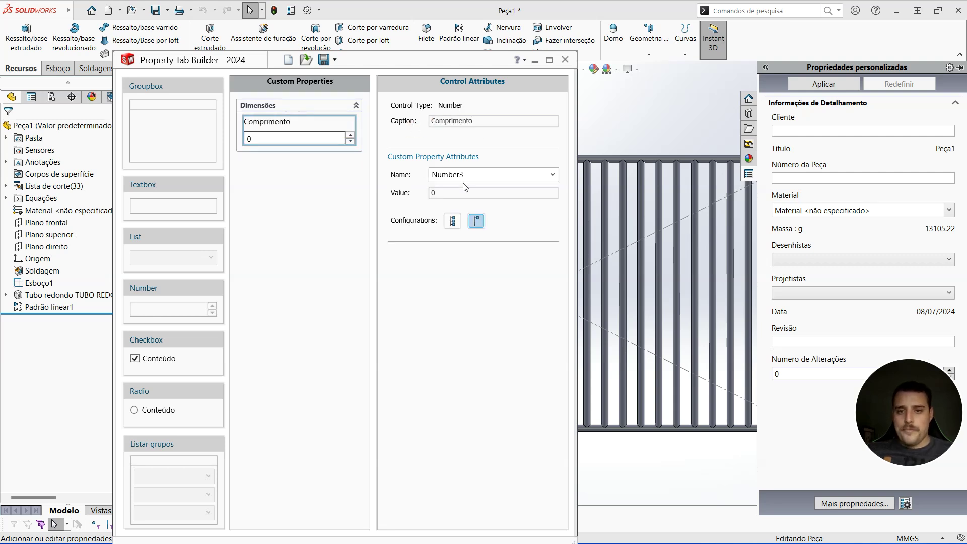
pyautogui.click(538, 173)
pyautogui.click(554, 174)
pyautogui.click(459, 277)
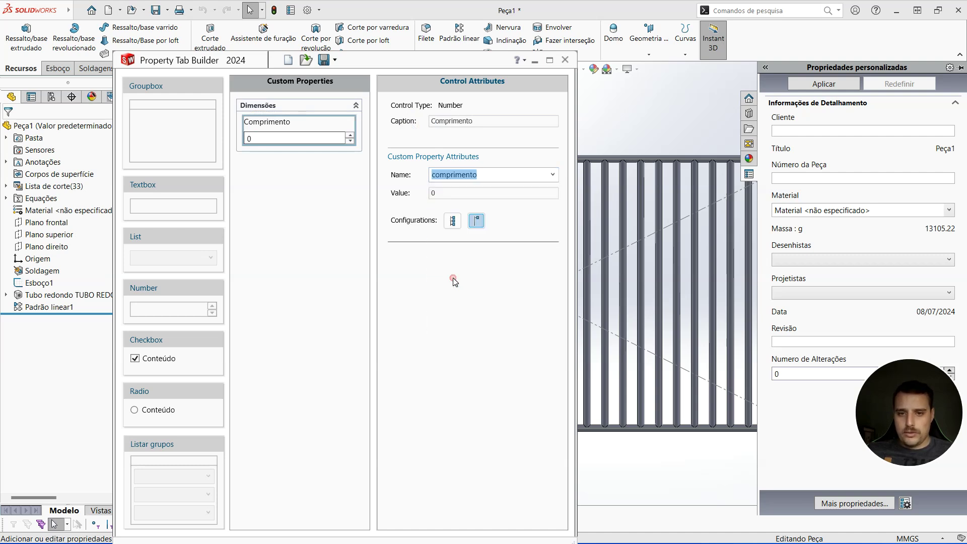
pyautogui.click(424, 194)
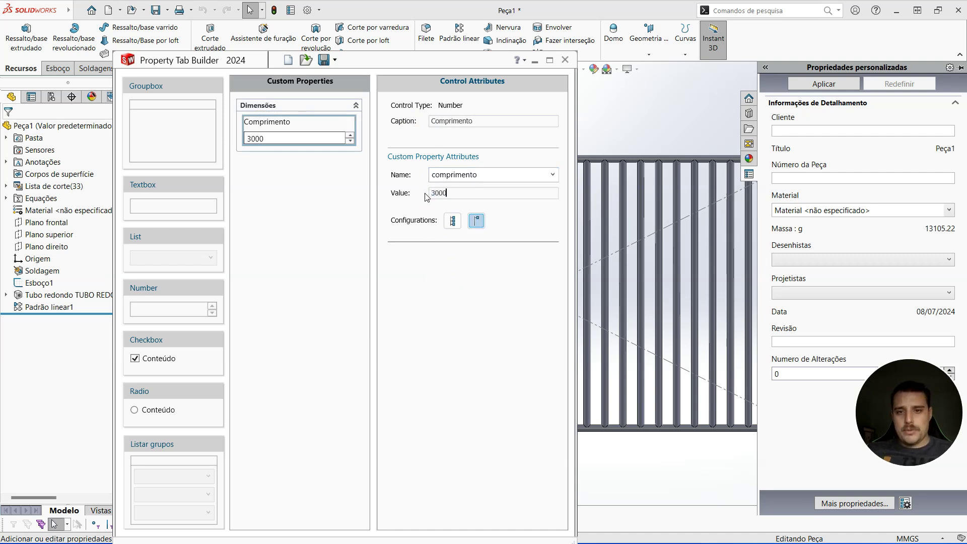
# - Add a second Number control to the Dimensões group captioned Altura, linked to the altura property with a default value of 1500
pyautogui.moveTo(170, 305); pyautogui.dragTo(287, 147)
pyautogui.click(511, 112)
pyautogui.click(441, 121)
pyautogui.moveTo(456, 120); pyautogui.dragTo(417, 123)
pyautogui.write('Altura')
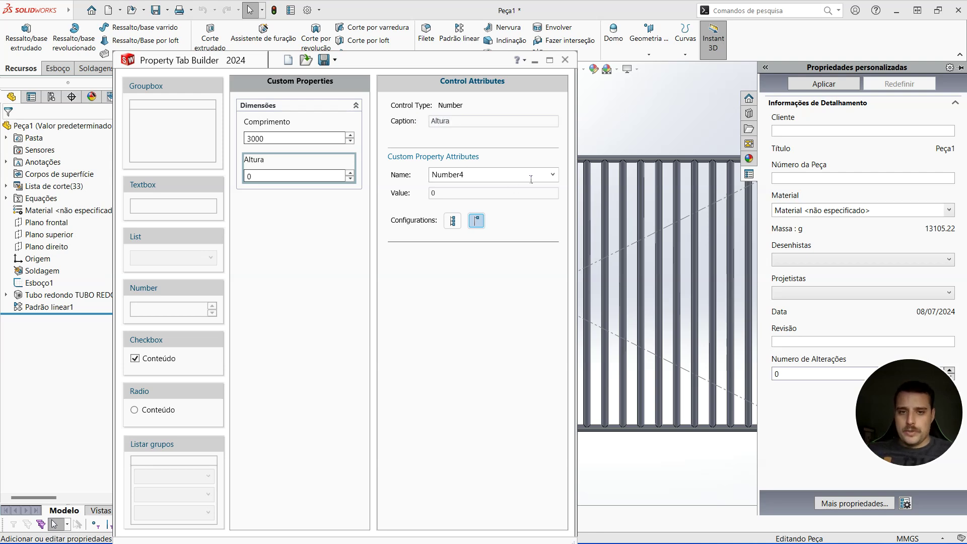
pyautogui.click(532, 179)
pyautogui.click(453, 200)
pyautogui.click(454, 192)
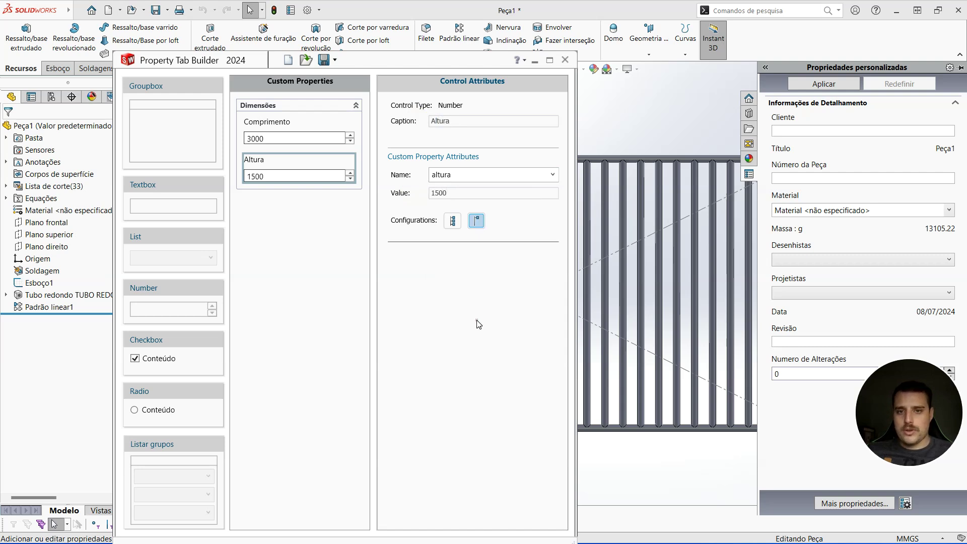
# - Save the part properties template as Propriedades de Aula and close the Property Tab Builder
pyautogui.click(324, 60)
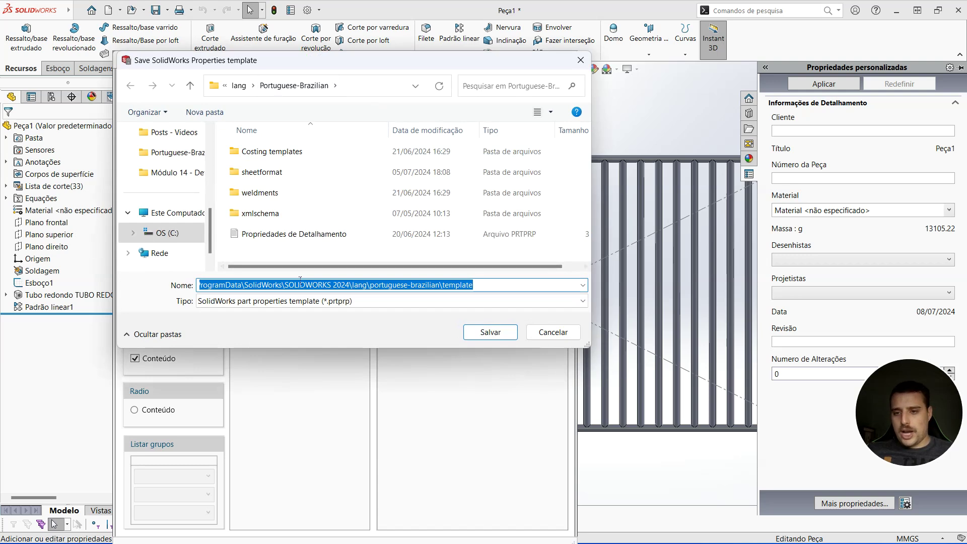
pyautogui.write('Propriedades de ')
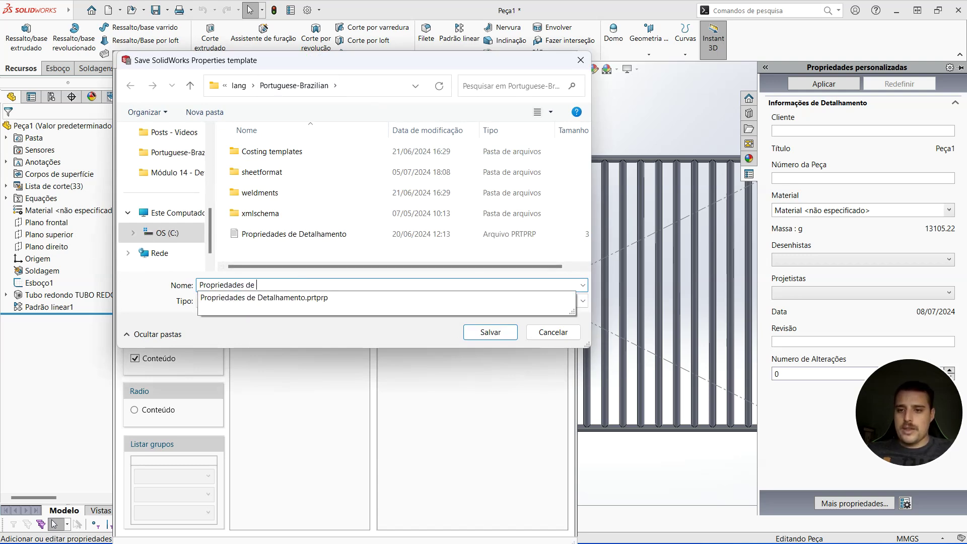
pyautogui.write('Aula')
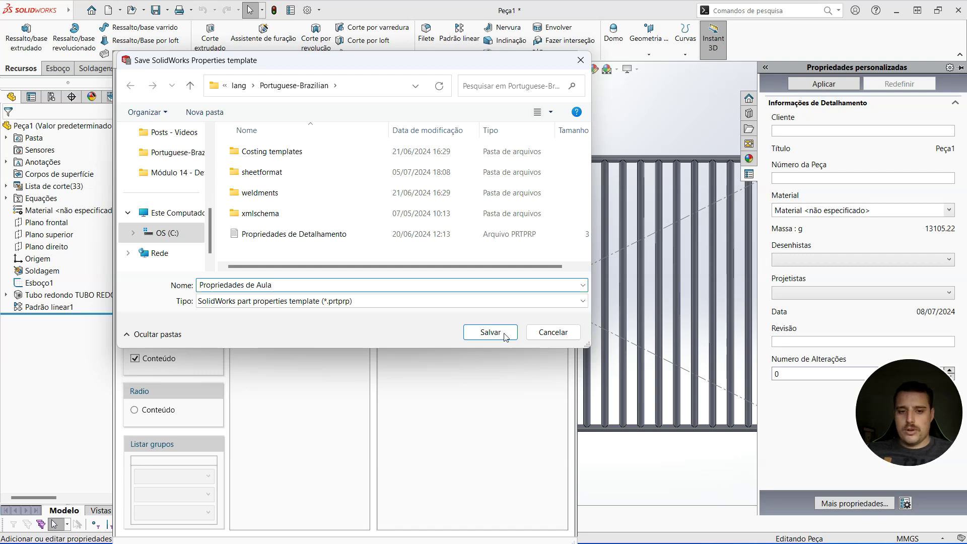
pyautogui.click(501, 329)
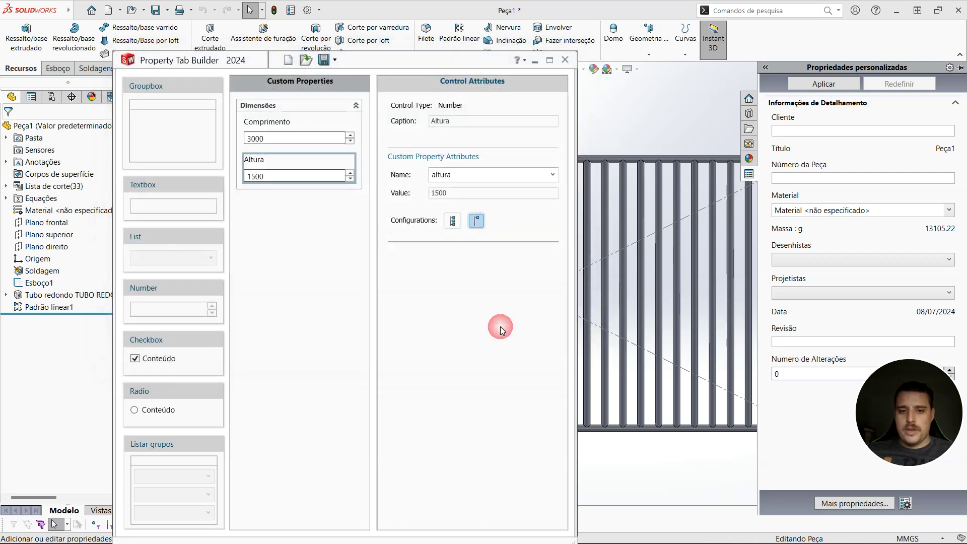
pyautogui.click(565, 61)
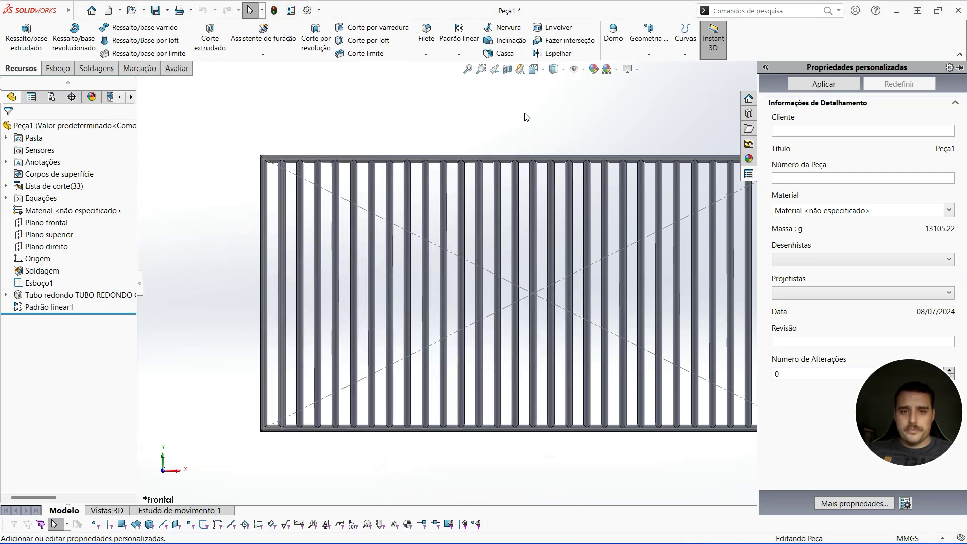
# - Switch the part's custom properties to the Propriedades de Aula.prtprp template through the template options
pyautogui.click(526, 117)
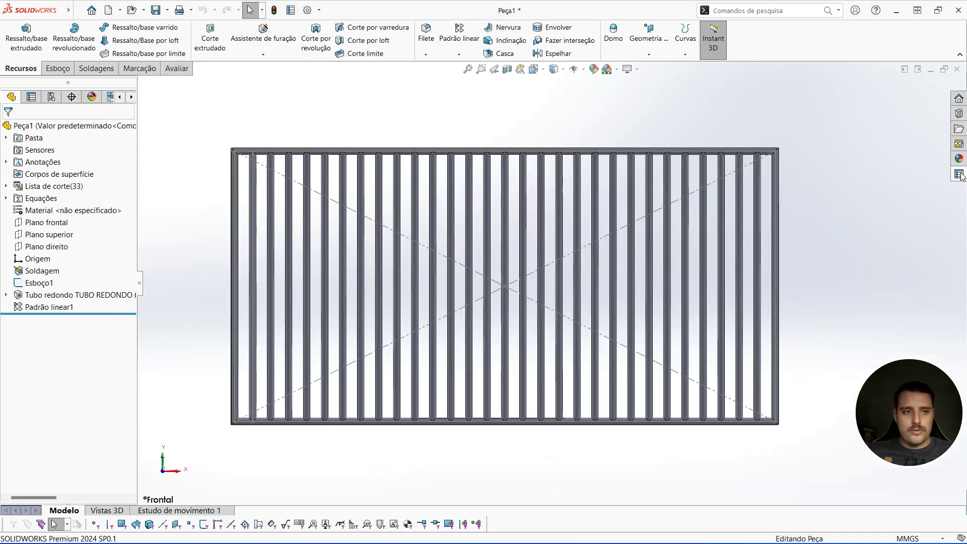
pyautogui.click(960, 174)
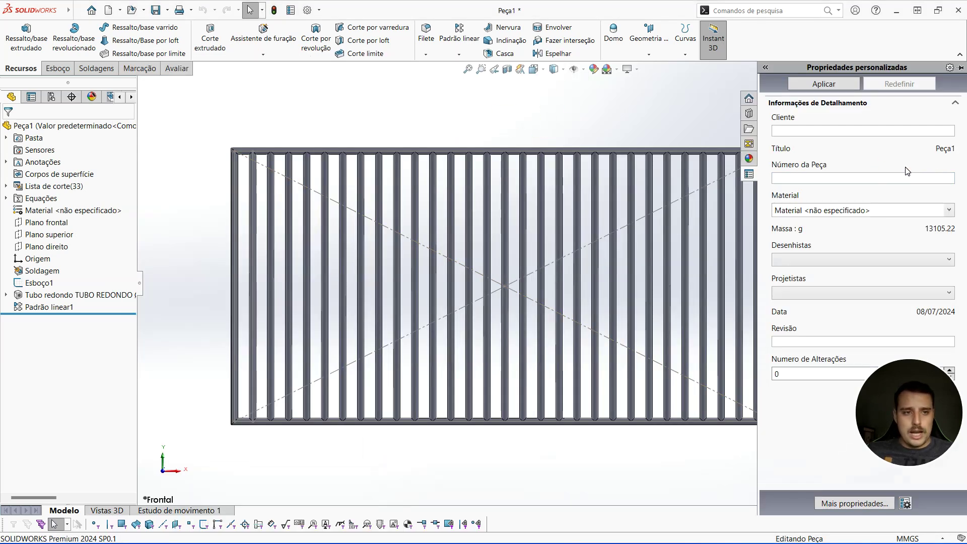
pyautogui.click(907, 503)
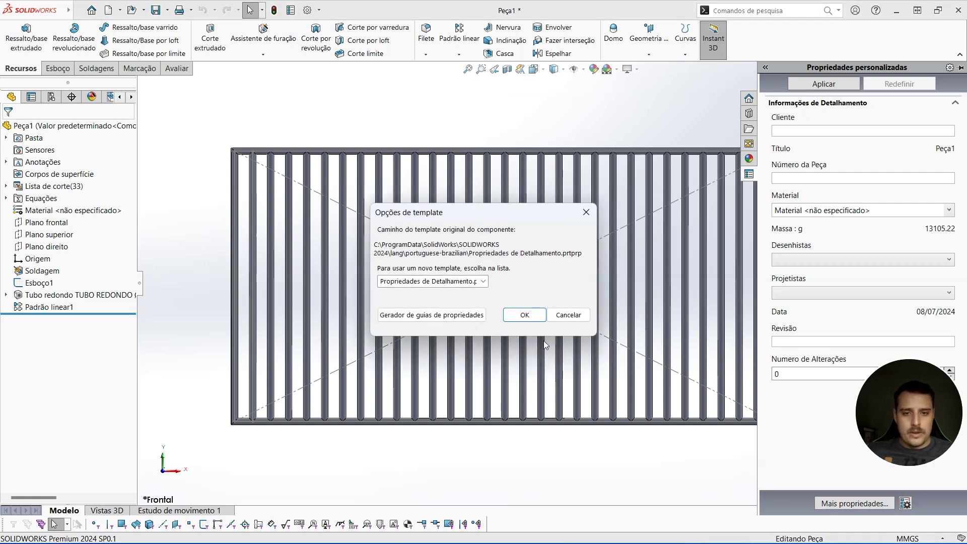
pyautogui.click(483, 281)
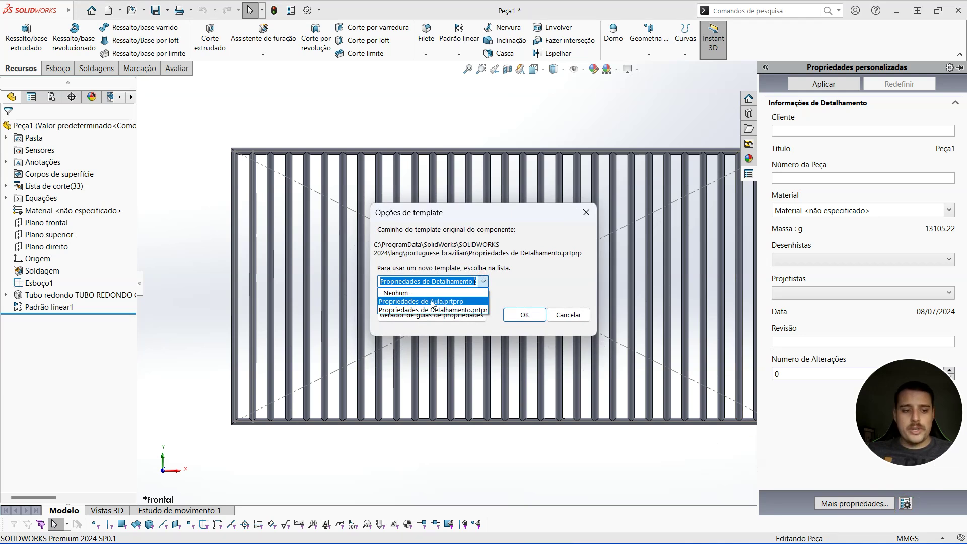
pyautogui.click(428, 303)
pyautogui.click(515, 316)
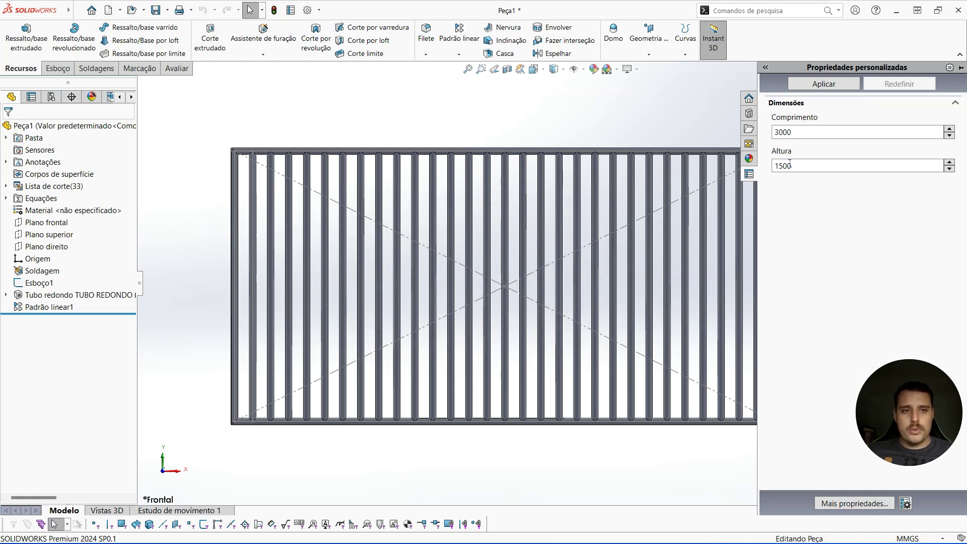
# - Apply a Comprimento of 5000 and rebuild the part, checking the resulting dimensions of Esboço1
pyautogui.scroll(2, 511, 235)
pyautogui.scroll(-2, 649, 269)
pyautogui.scroll(2, 537, 293)
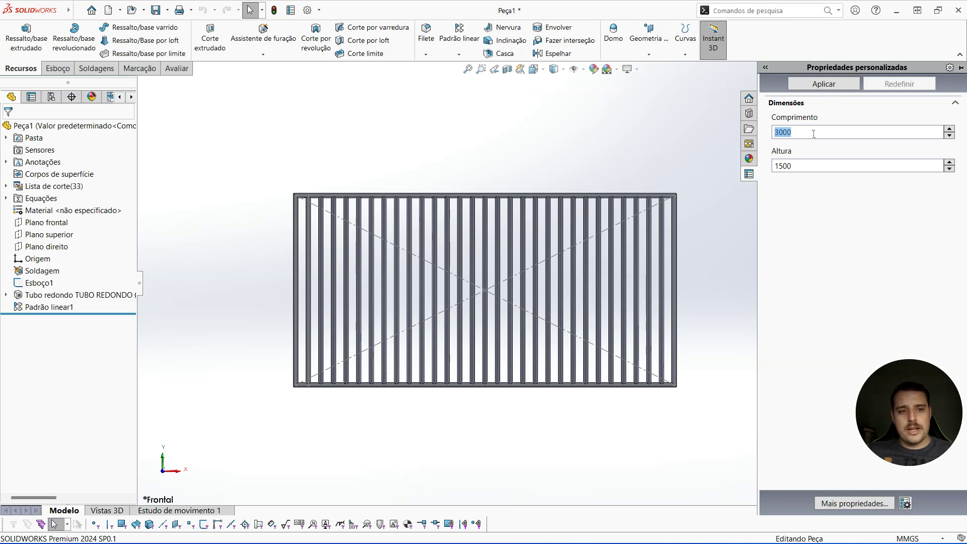
pyautogui.write('5')
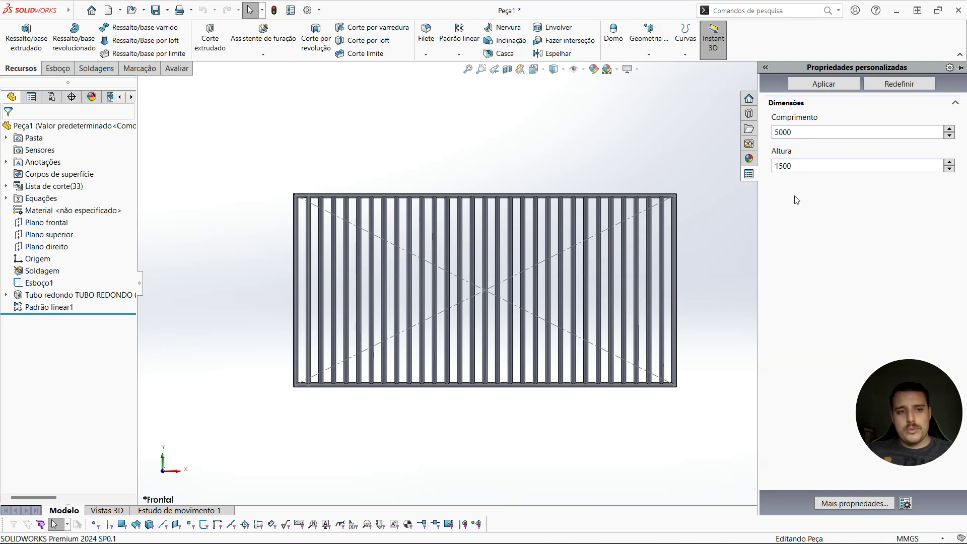
pyautogui.click(811, 83)
pyautogui.scroll(3, 549, 280)
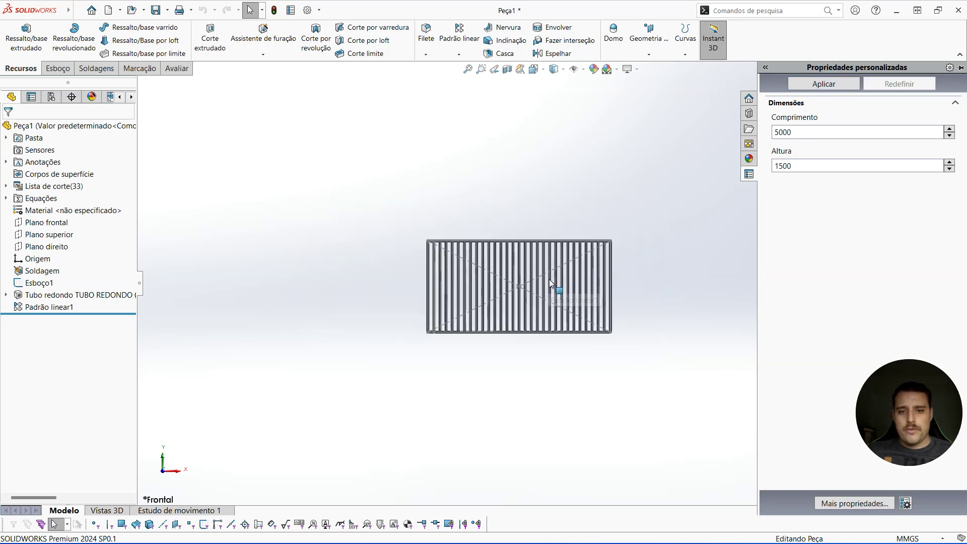
pyautogui.scroll(-1, 615, 284)
pyautogui.scroll(2, 557, 268)
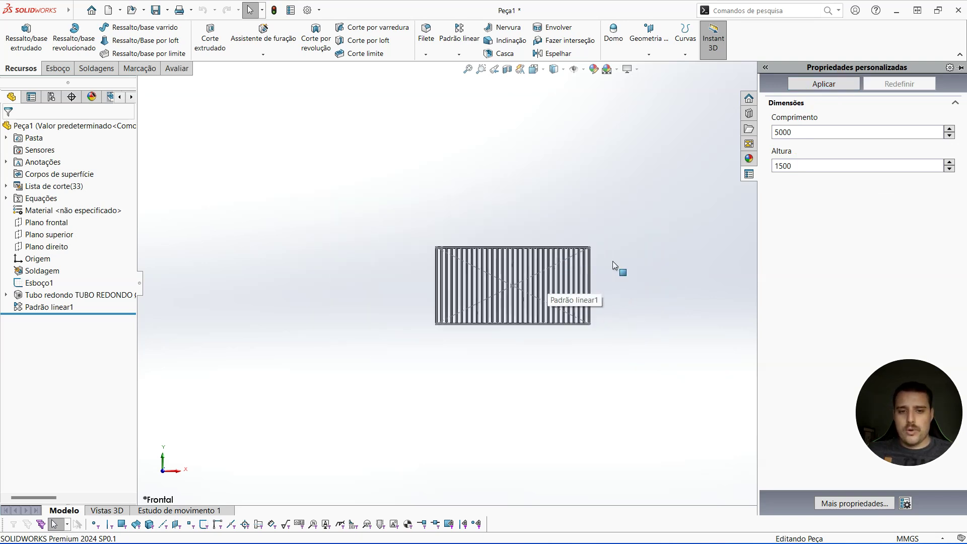
pyautogui.click(274, 10)
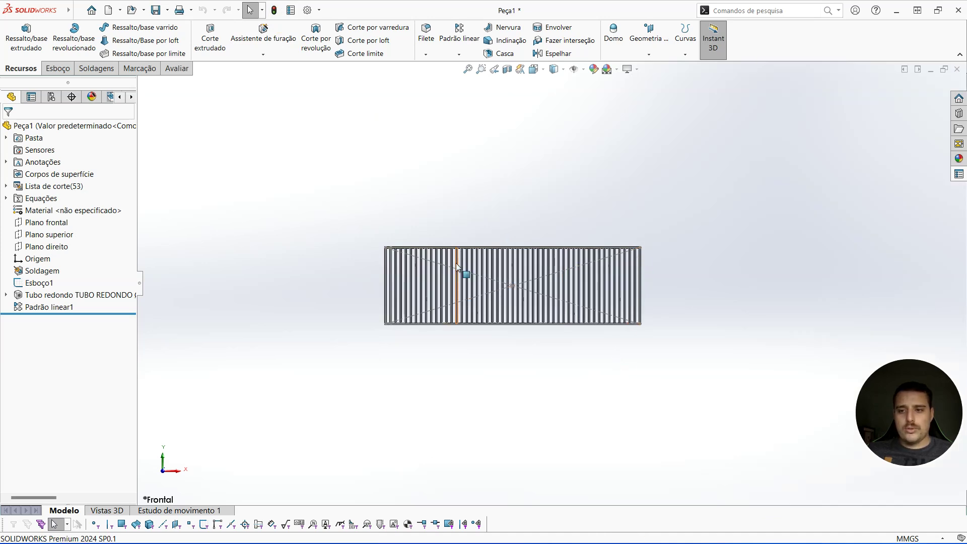
pyautogui.scroll(-2, 460, 274)
pyautogui.click(105, 286)
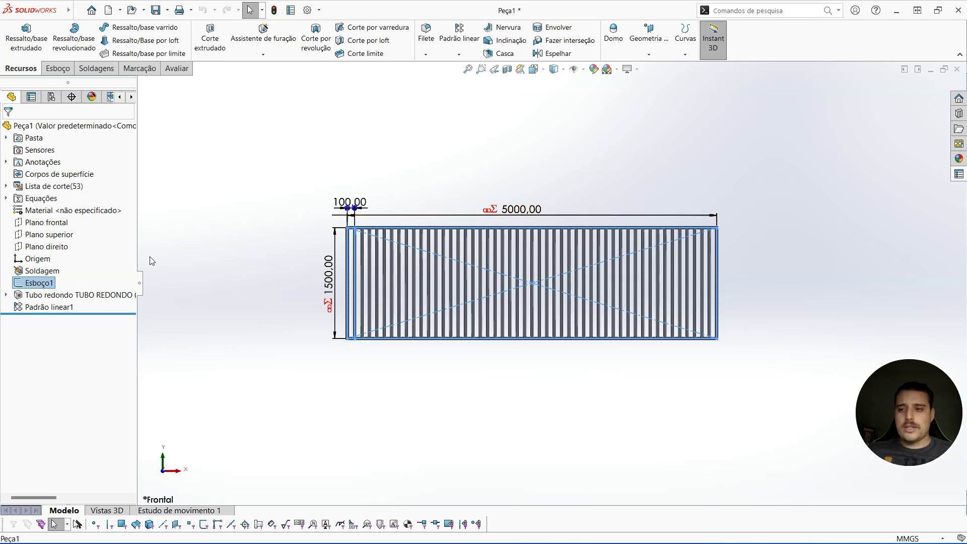
# - Set the Altura custom property to 2500, apply it, and rebuild the part
pyautogui.click(959, 174)
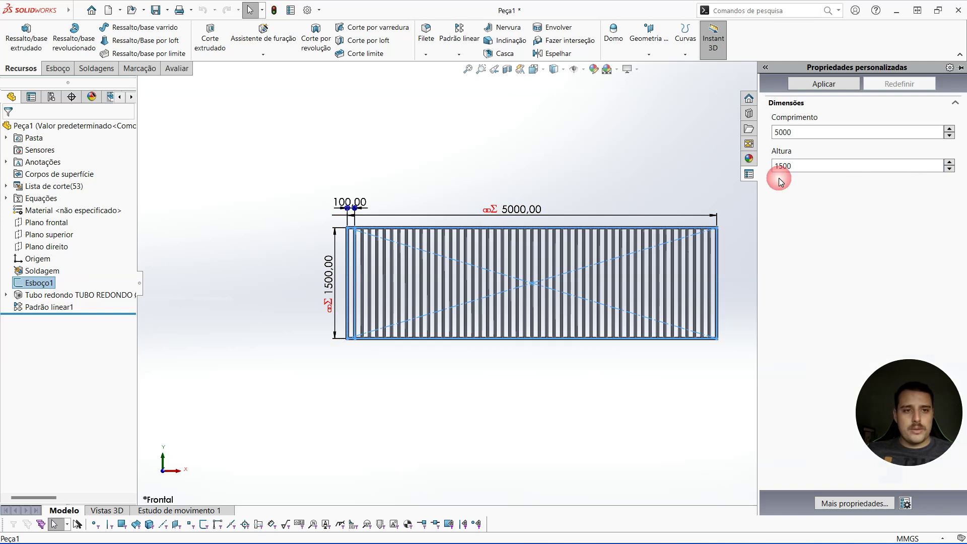
pyautogui.moveTo(789, 166); pyautogui.dragTo(766, 167)
pyautogui.write('25')
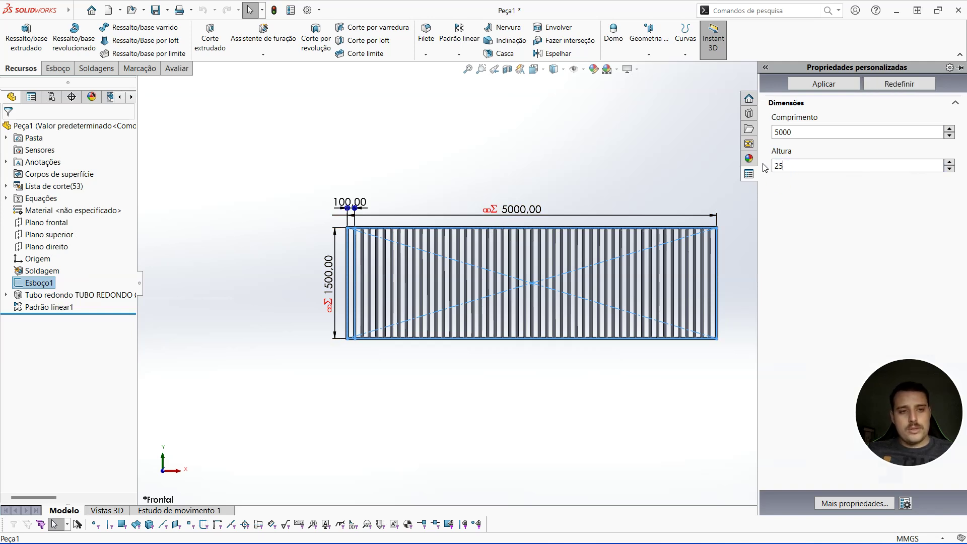
pyautogui.click(824, 84)
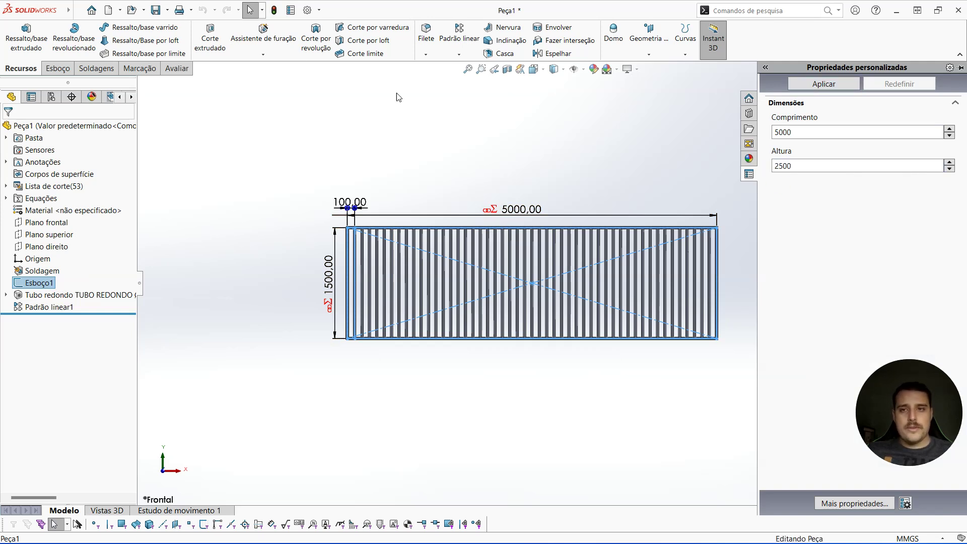
pyautogui.click(274, 10)
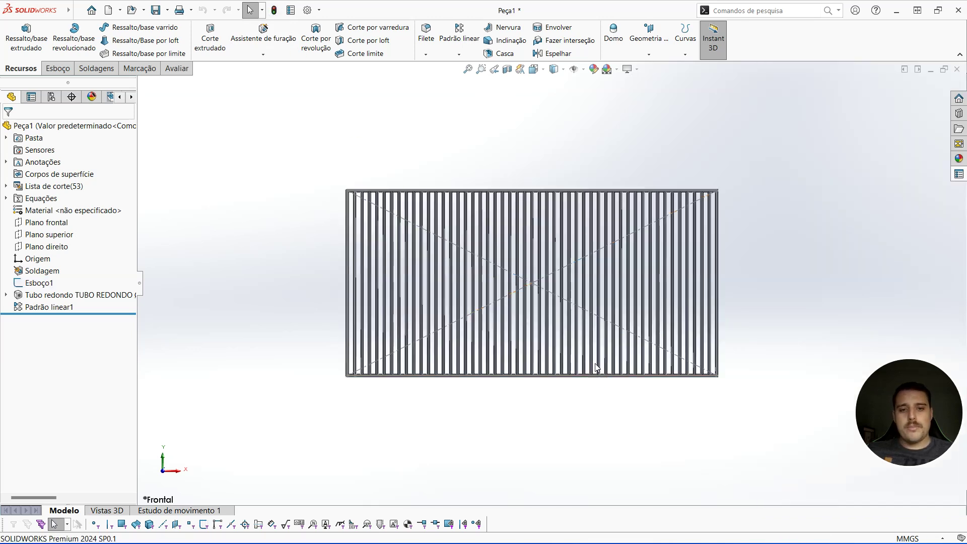
# - Set Comprimento to 2500 and Altura to 1000 in the custom properties, apply them, and rebuild the part
pyautogui.click(958, 174)
pyautogui.doubleClick(776, 133)
pyautogui.write('2500')
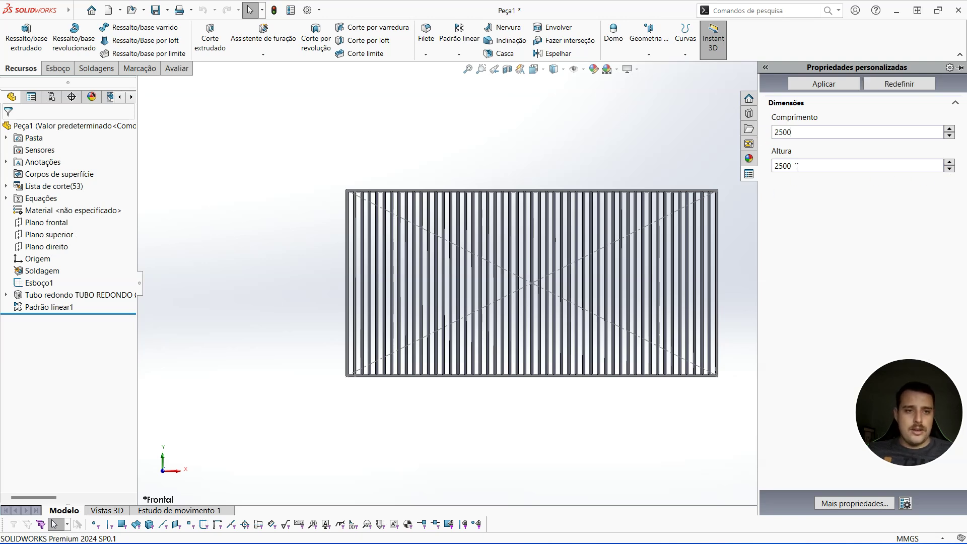
pyautogui.doubleClick(777, 166)
pyautogui.write('10')
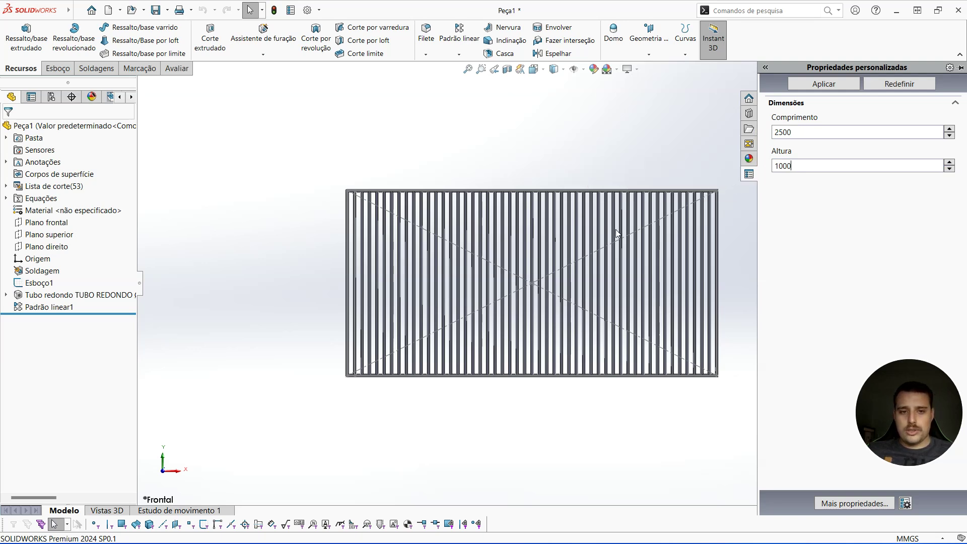
pyautogui.scroll(2, 635, 242)
pyautogui.scroll(-4, 490, 265)
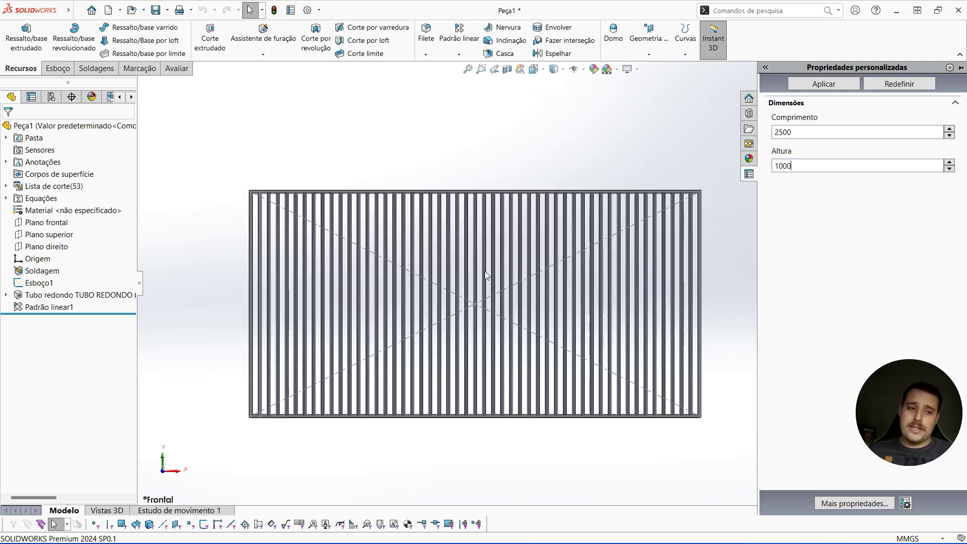
pyautogui.click(813, 86)
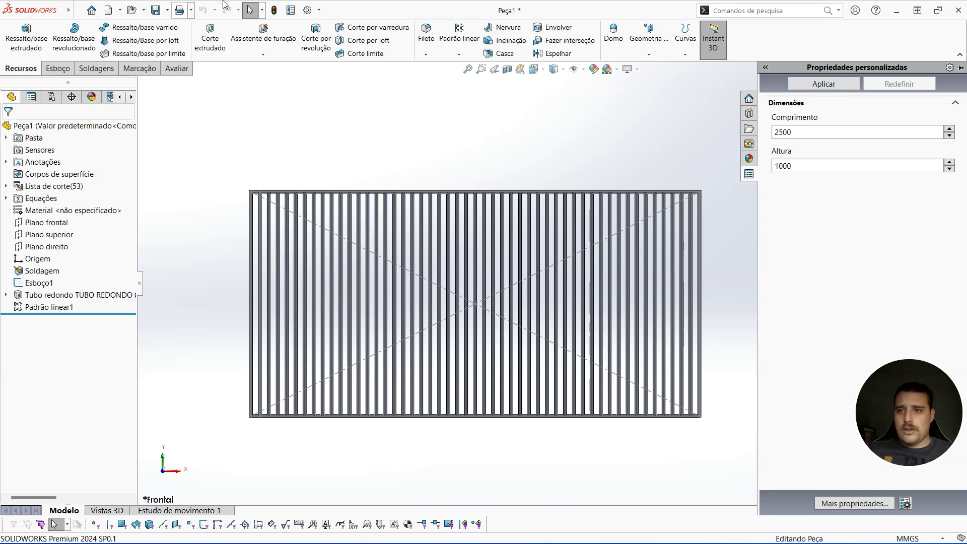
pyautogui.click(276, 16)
pyautogui.scroll(1, 392, 335)
pyautogui.scroll(-4, 423, 320)
pyautogui.scroll(-2, 660, 265)
pyautogui.scroll(1, 453, 277)
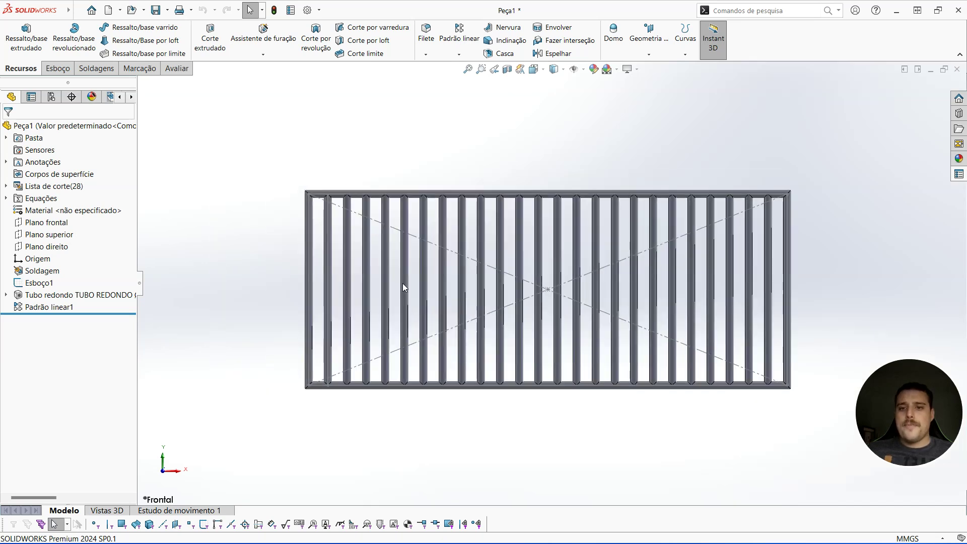
# - Open the file properties to examine the configuration-specific comprimento and altura values
pyautogui.click(958, 173)
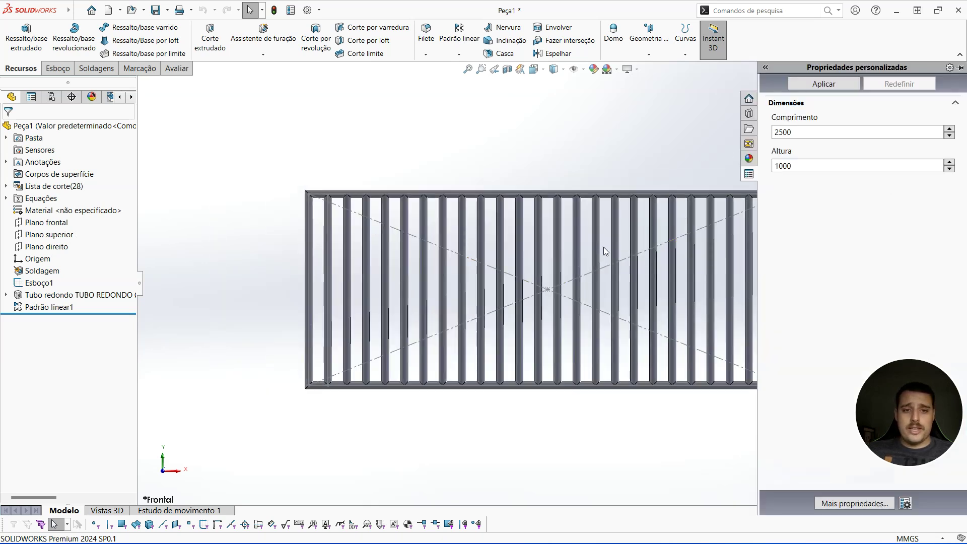
pyautogui.scroll(2, 604, 247)
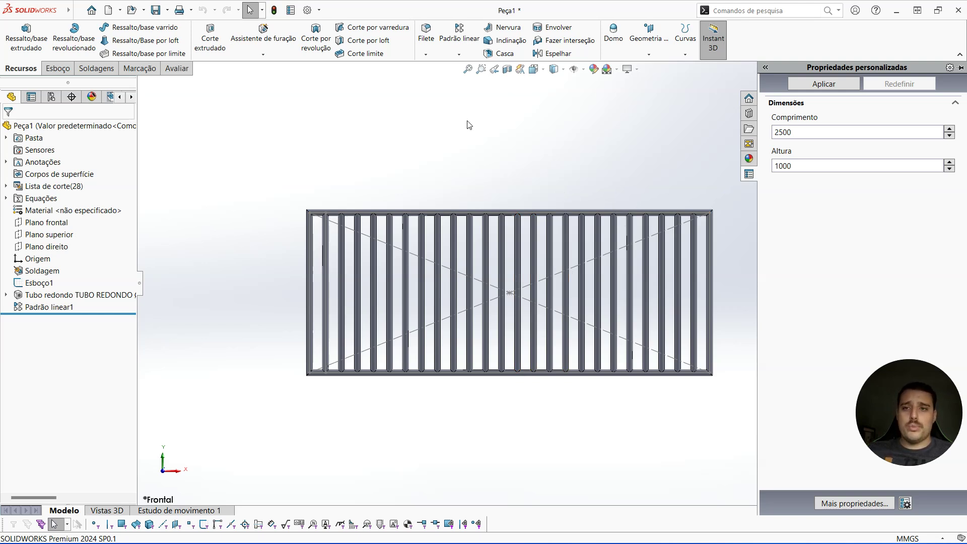
pyautogui.click(86, 11)
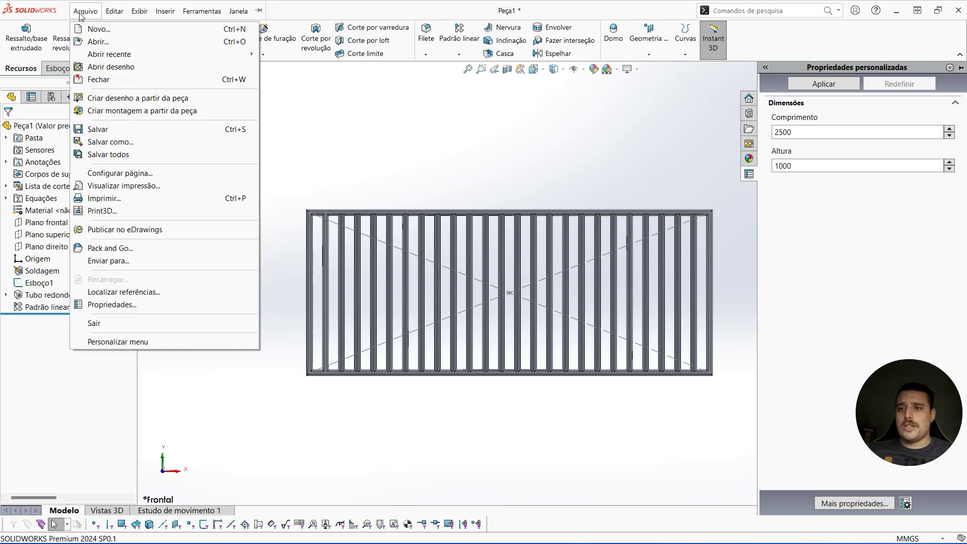
pyautogui.click(101, 305)
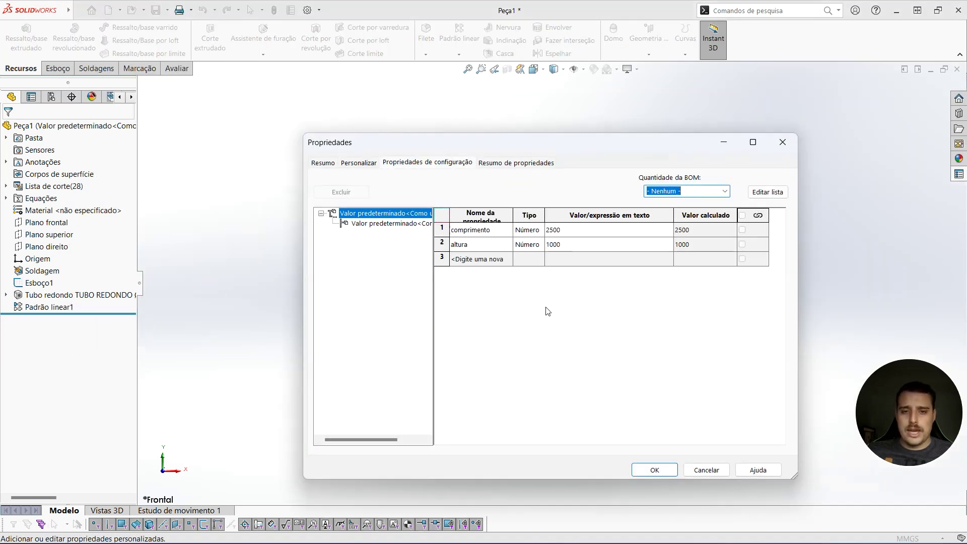
# - Close the file properties and examine the equations linking the Esboço1 dimensions to Comprimento and Altura
pyautogui.click(783, 142)
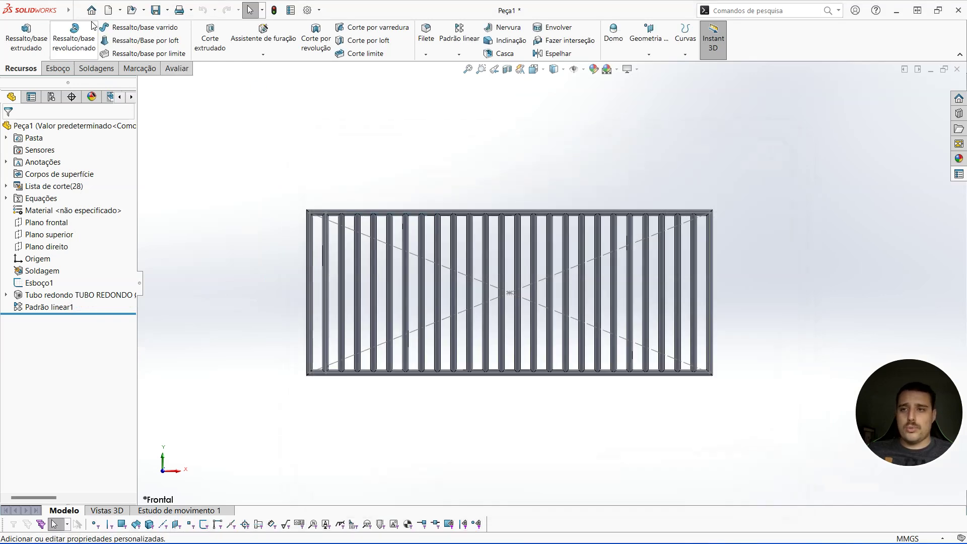
pyautogui.click(202, 10)
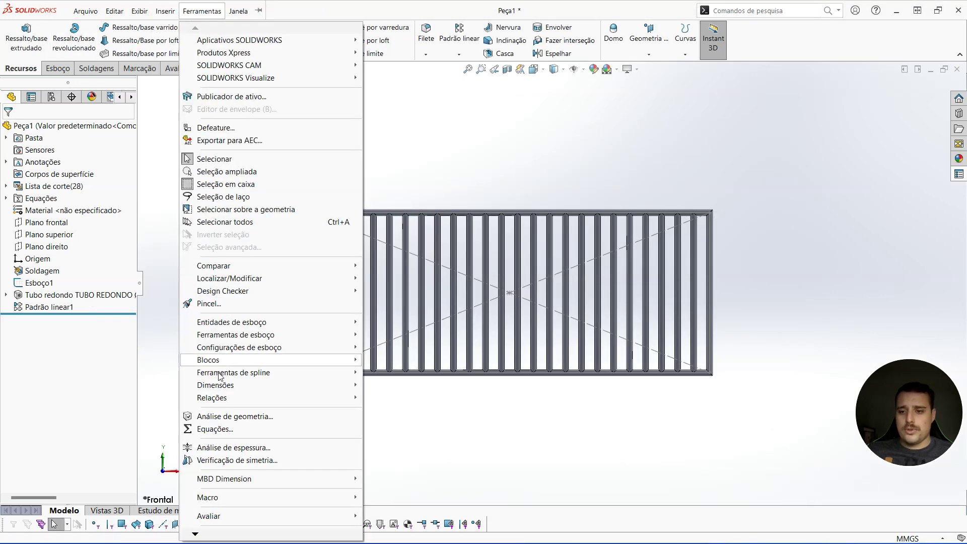
pyautogui.click(216, 429)
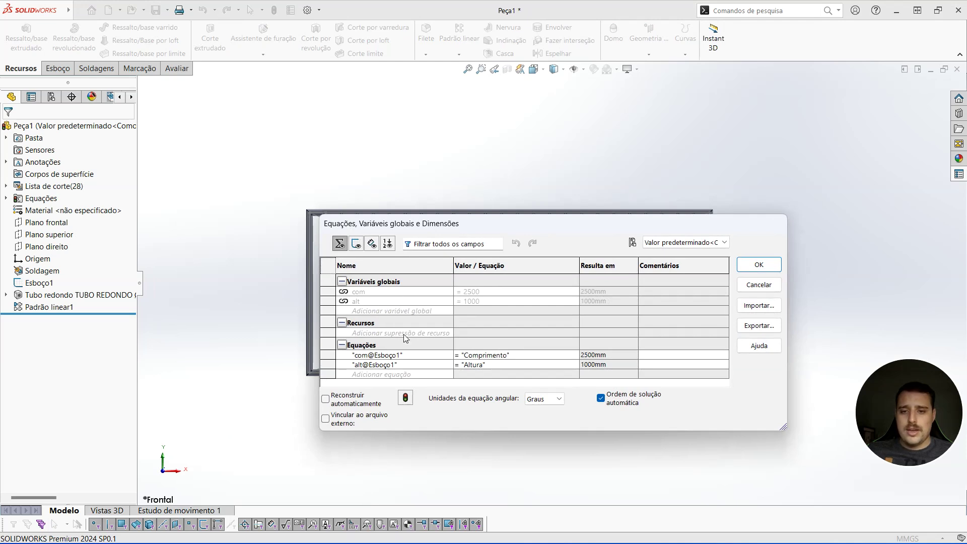
pyautogui.click(750, 270)
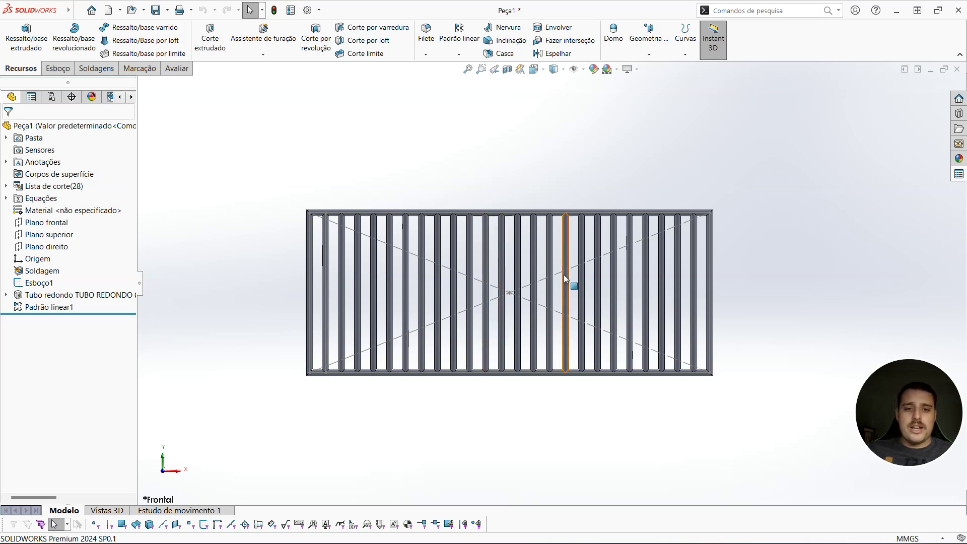
# - Show the custom properties form with the part's Comprimento and Altura fields
pyautogui.click(958, 175)
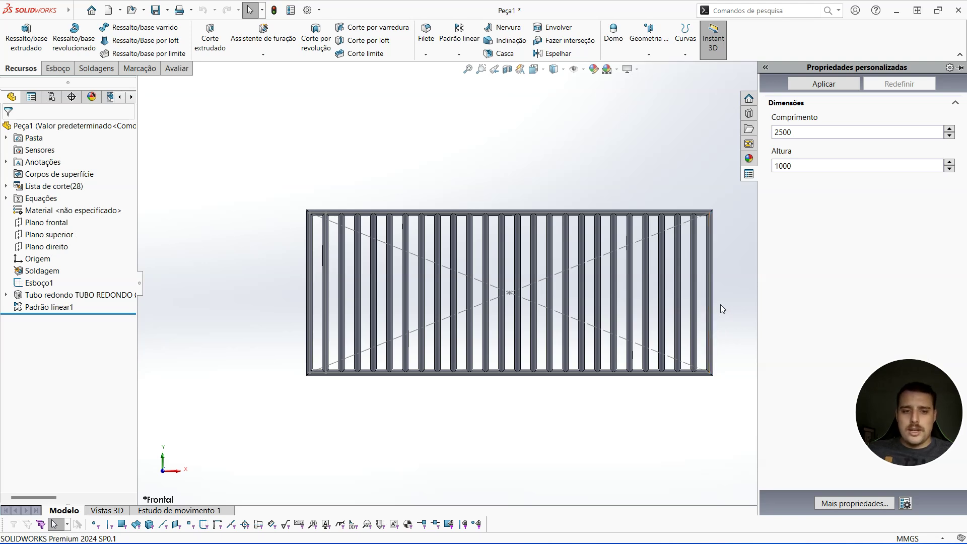
pyautogui.moveTo(917, 442)
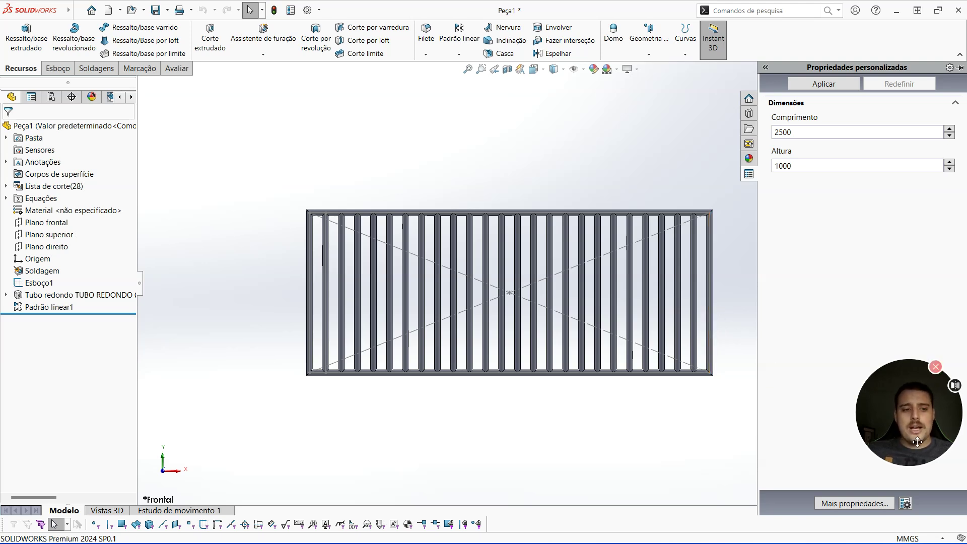